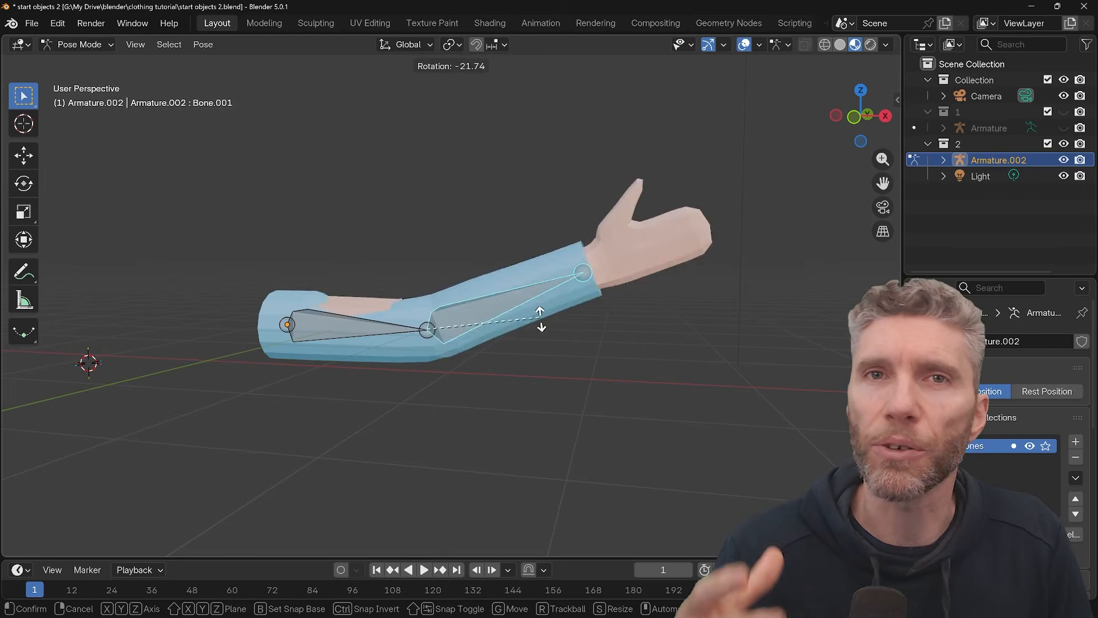
# Try bending the sleeved arm by rotating the forearm bone, and undo the rotation
pyautogui.click(548, 359)
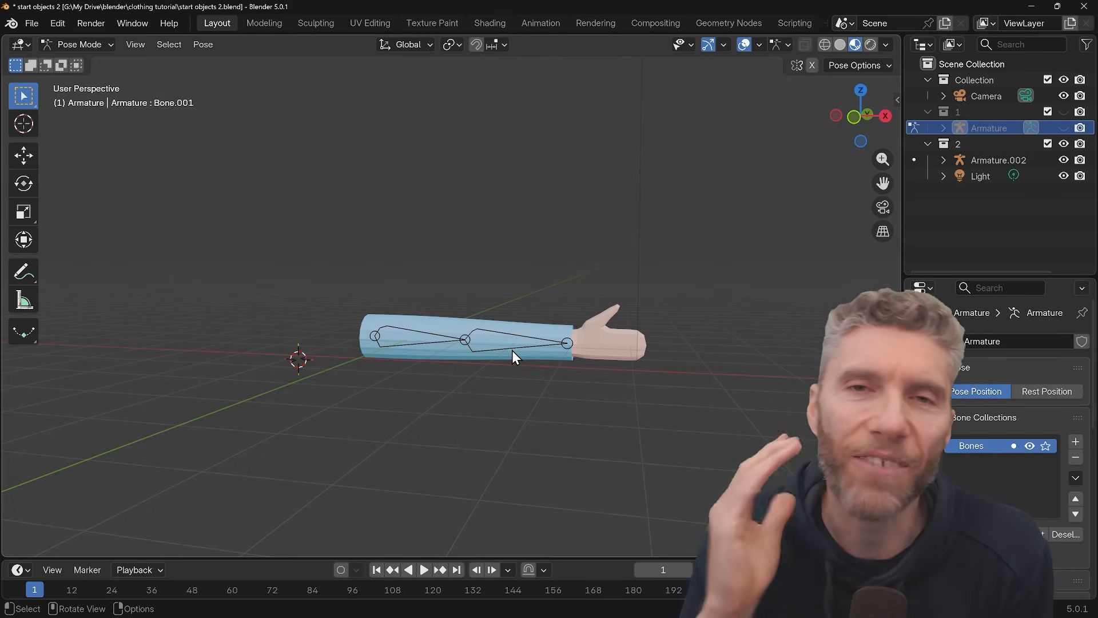
pyautogui.hotkey('ctrl', 'z')
pyautogui.hotkey('ctrl', 'z')
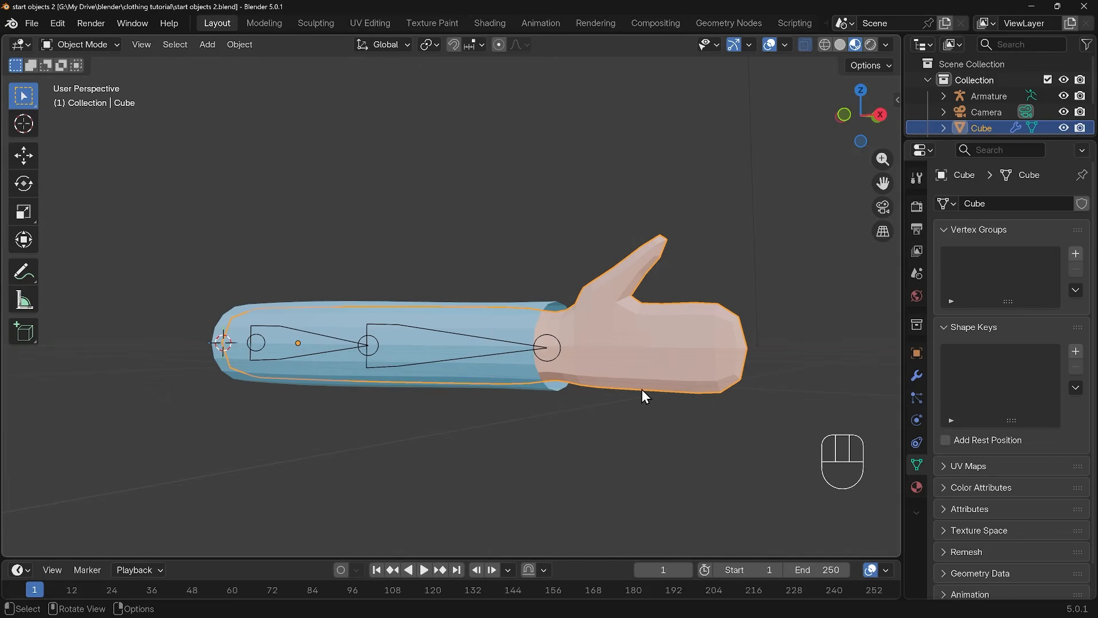
pyautogui.moveTo(642, 389)
pyautogui.mouseDown(button='middle')
pyautogui.moveTo(633, 379)
pyautogui.moveTo(613, 392)
pyautogui.moveTo(638, 406)
pyautogui.mouseUp(button='middle')
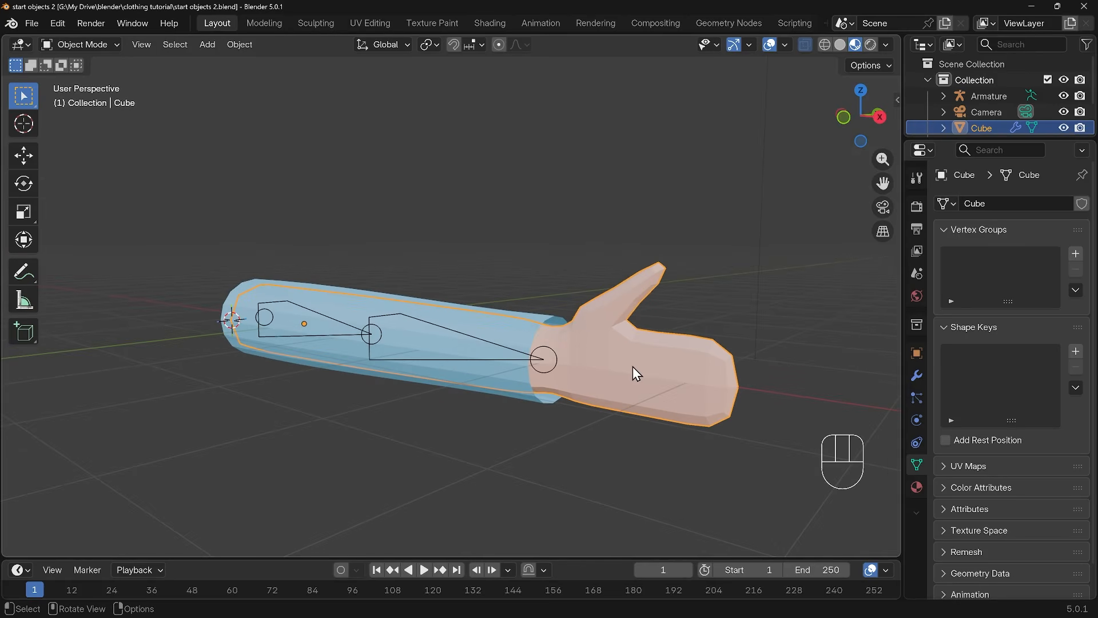
# Isolate the arm mesh, compare it with its Subdivision modifier's viewport display off and on, and bring back the other objects
pyautogui.click(640, 348)
pyautogui.press('KP_Divide')
pyautogui.moveTo(631, 352); pyautogui.dragTo(325, 361, button='middle')
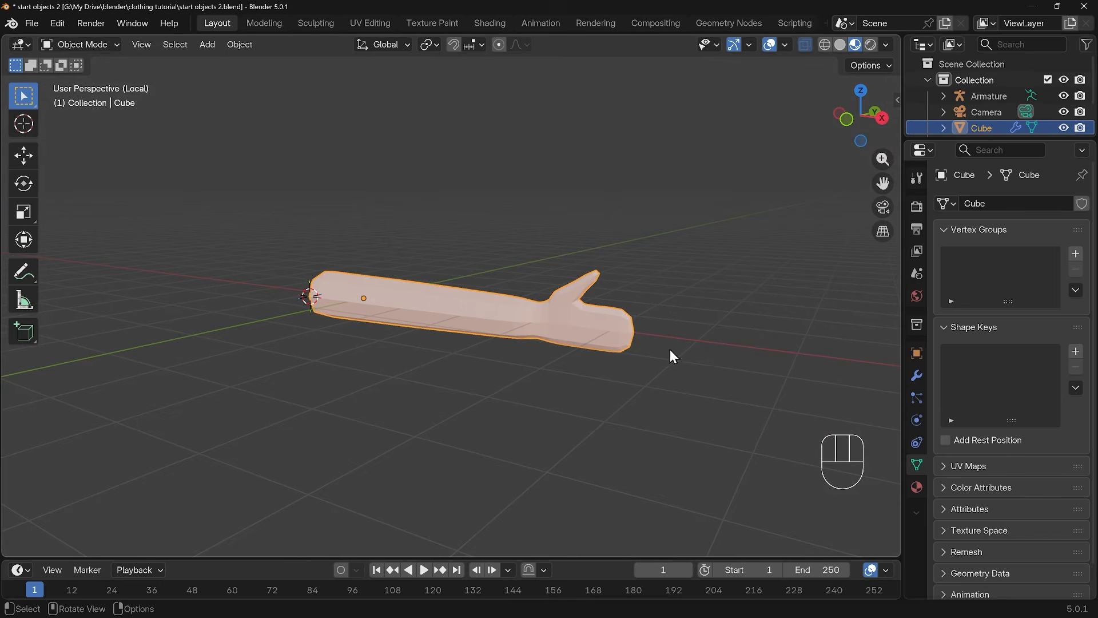
pyautogui.click(916, 375)
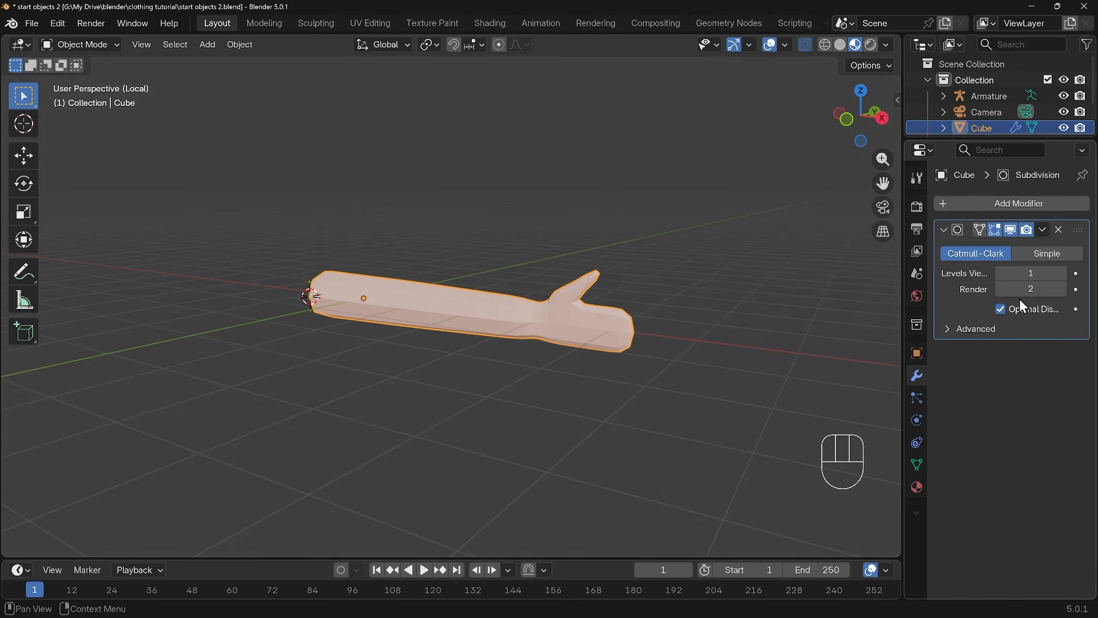
pyautogui.click(1012, 231)
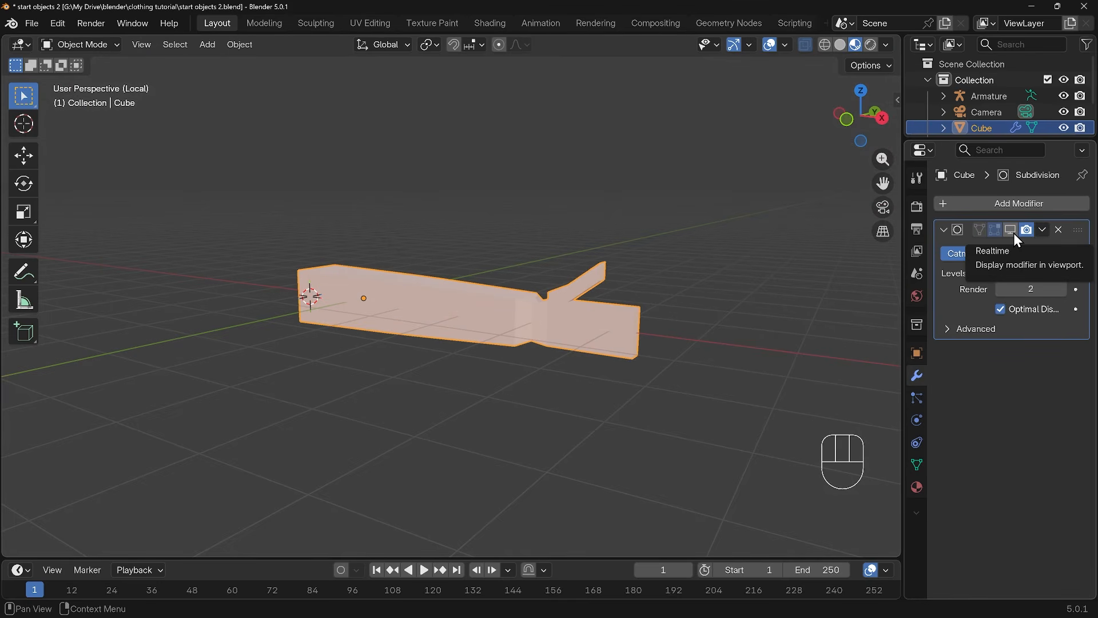
pyautogui.click(1014, 233)
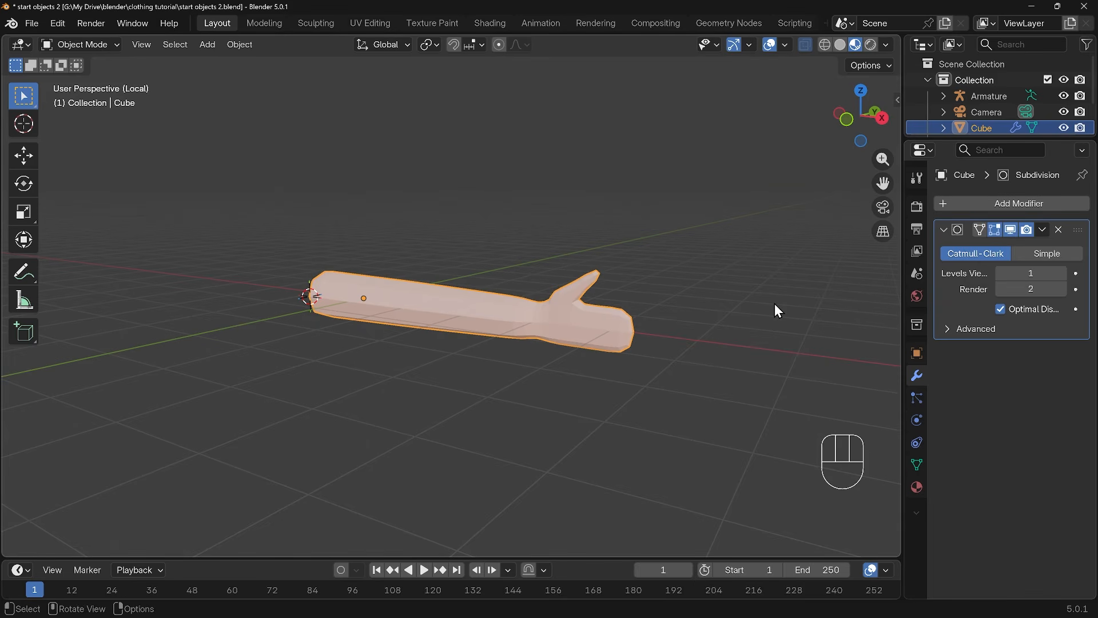
pyautogui.press('KP_Divide')
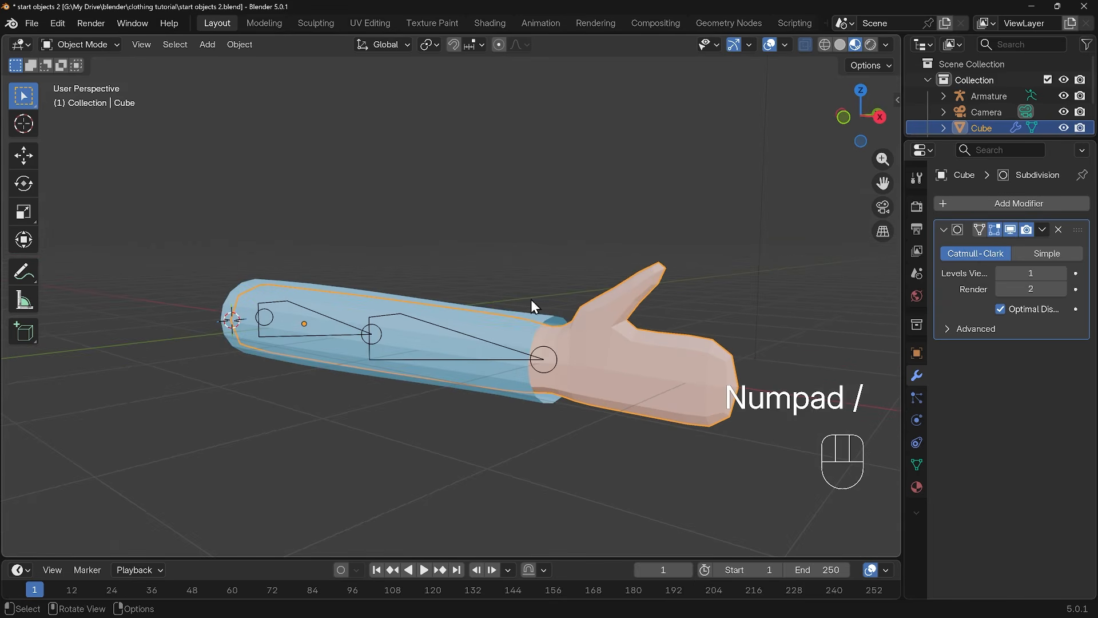
# Inspect the sleeve cylinder's edge loops in Edit Mode and the two-bone armature running through the arm
pyautogui.click(530, 335)
pyautogui.moveTo(482, 377); pyautogui.dragTo(525, 395, button='middle')
pyautogui.press('Tab')
pyautogui.moveTo(525, 395); pyautogui.dragTo(583, 394, button='middle')
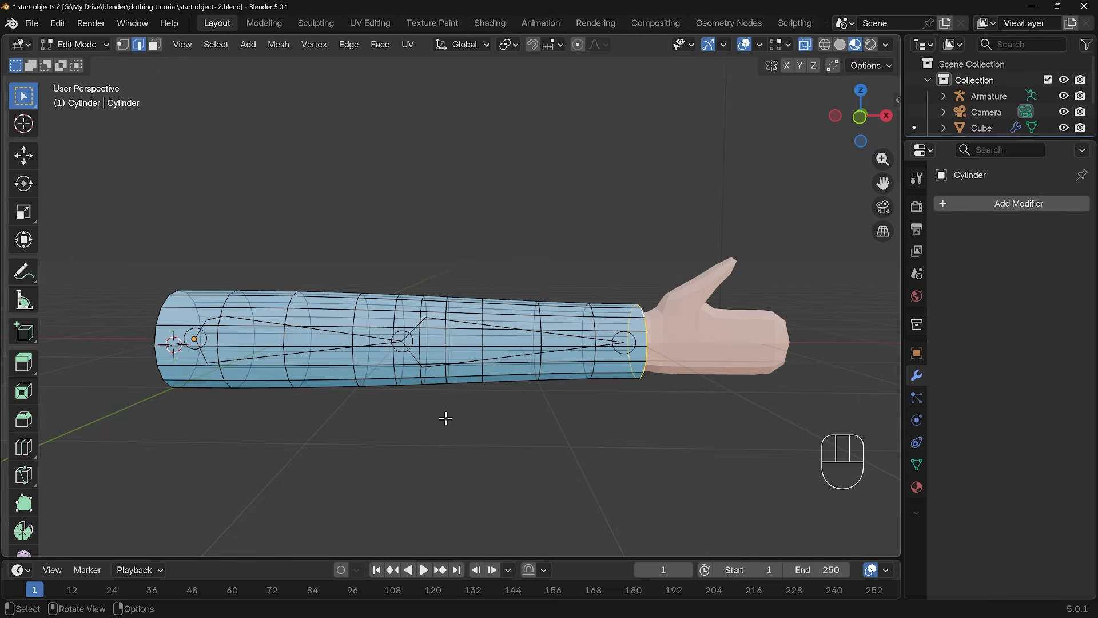
pyautogui.moveTo(446, 417); pyautogui.dragTo(511, 377, button='middle')
pyautogui.press('Tab')
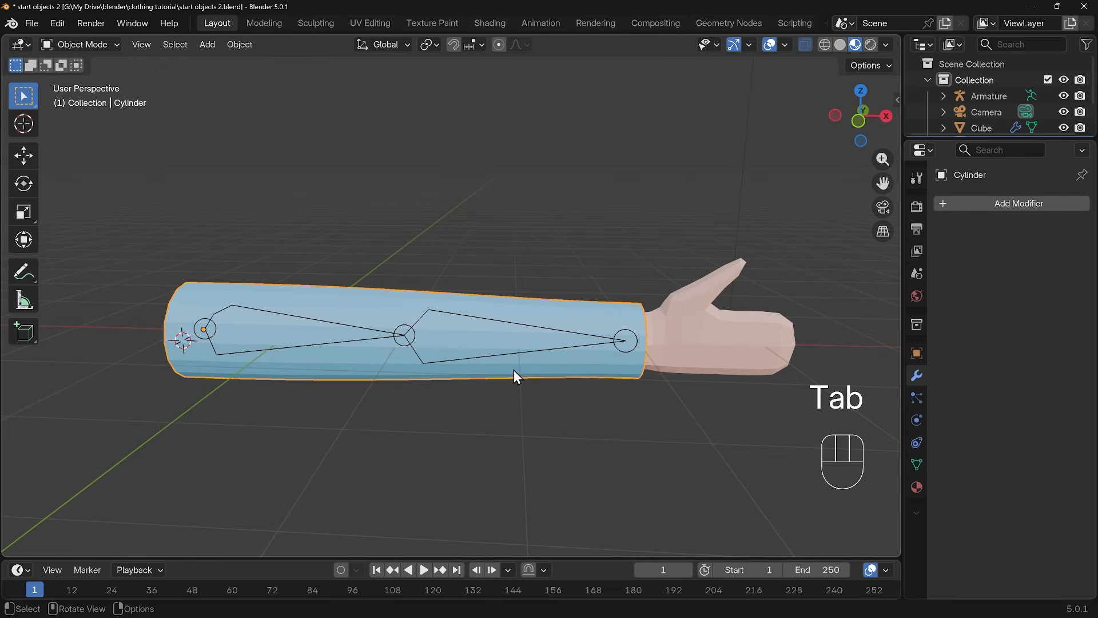
pyautogui.click(500, 357)
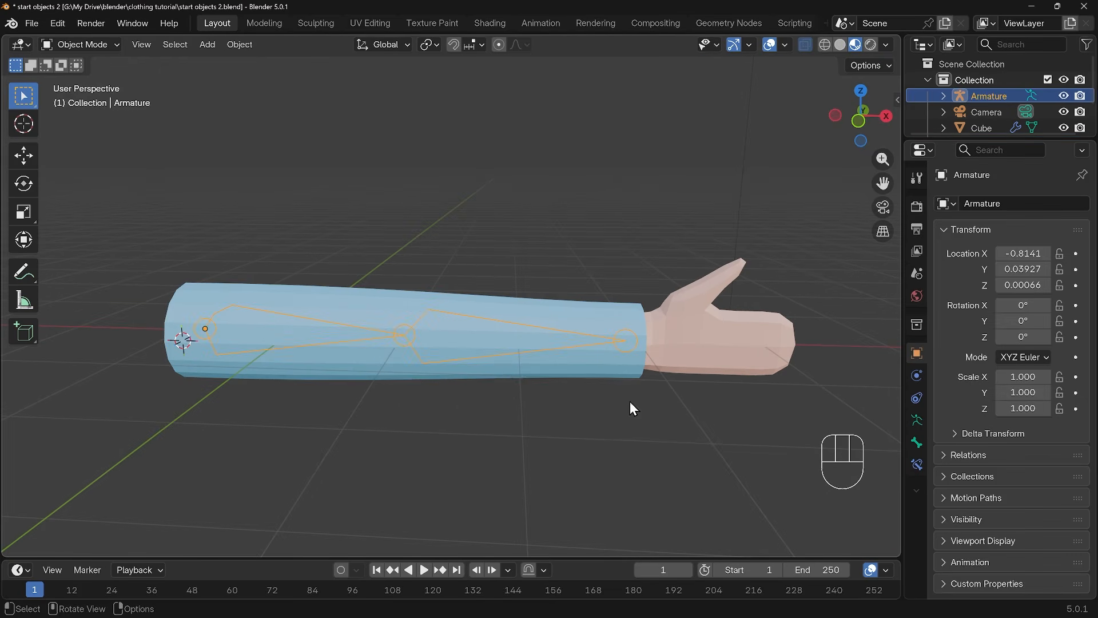
pyautogui.moveTo(657, 417); pyautogui.dragTo(600, 407, button='middle')
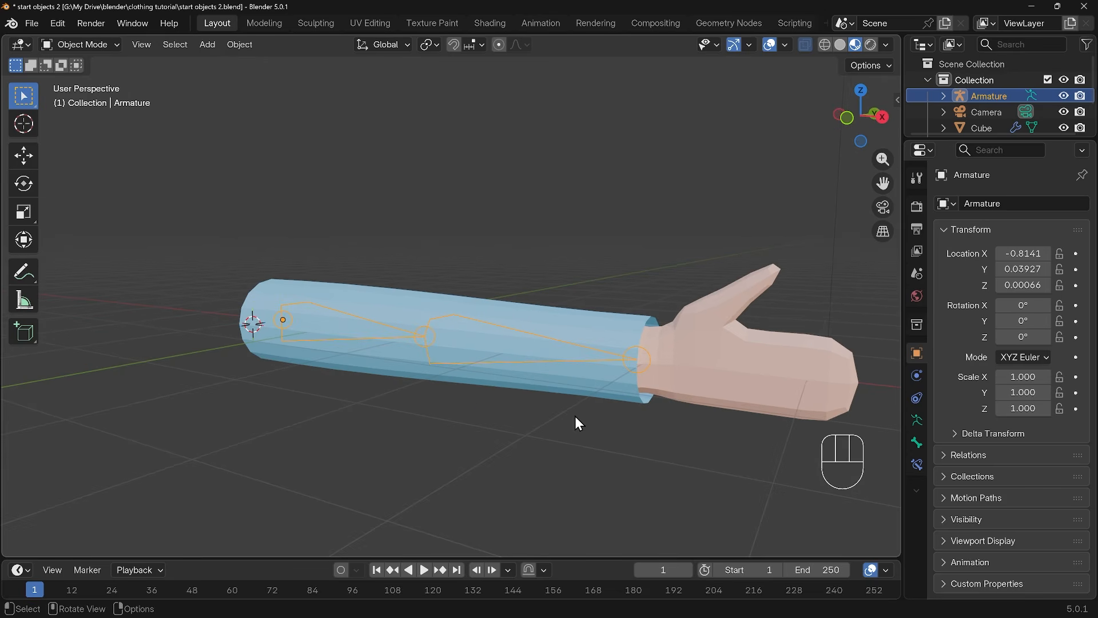
# Parent the sleeve and the arm mesh to the armature with automatic weights
pyautogui.click(713, 330)
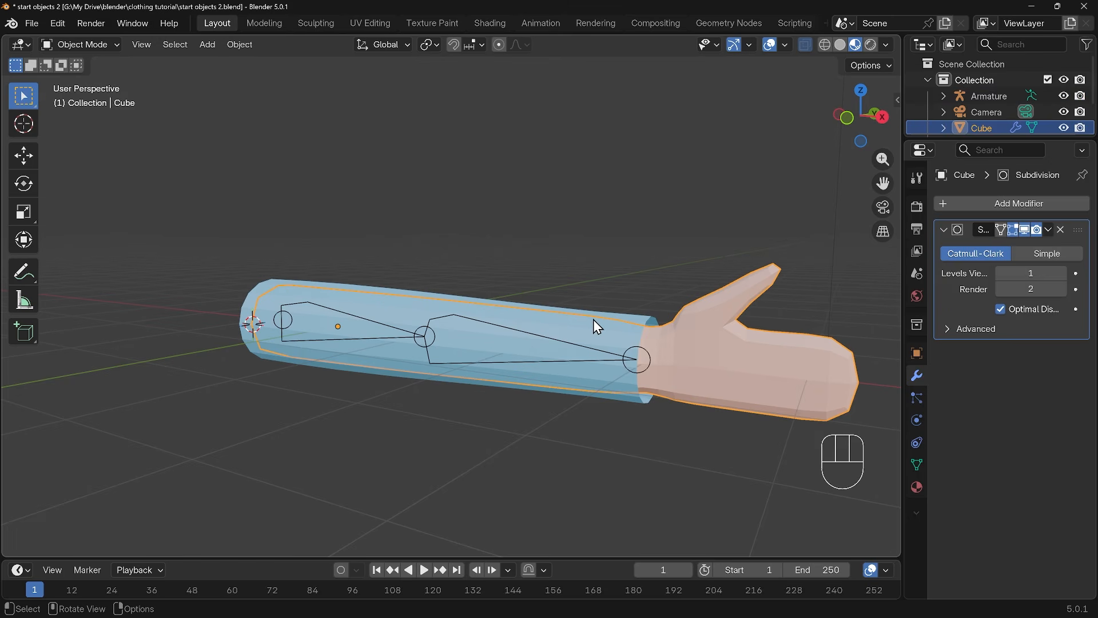
pyautogui.click(593, 321)
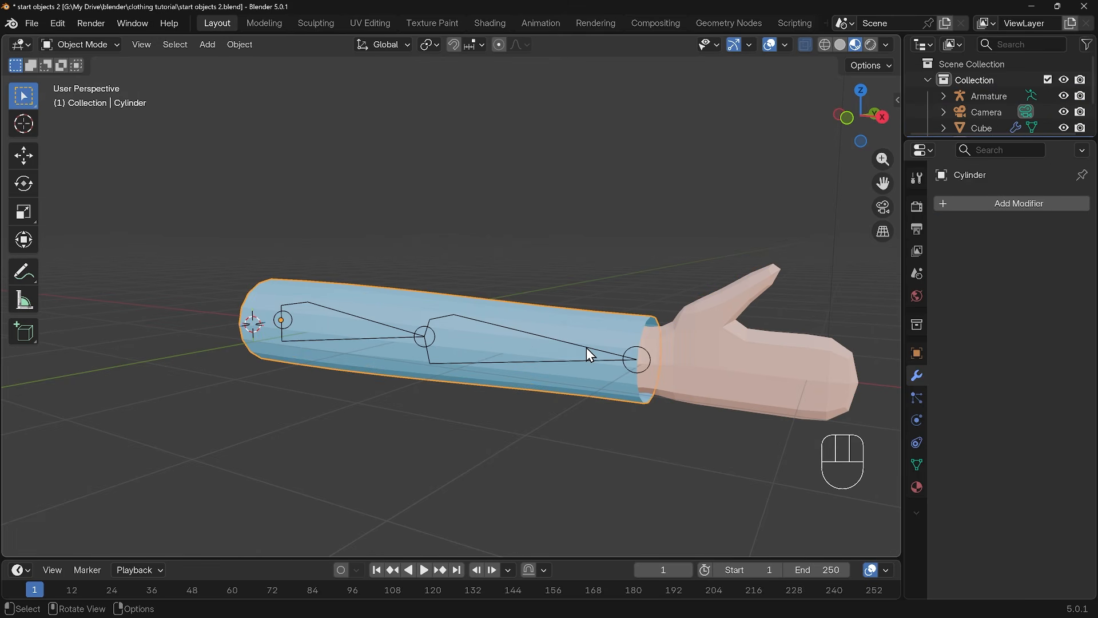
pyautogui.keyDown('shift'); pyautogui.click(741, 338); pyautogui.keyUp('shift')
pyautogui.keyDown('shift'); pyautogui.click(622, 359); pyautogui.keyUp('shift')
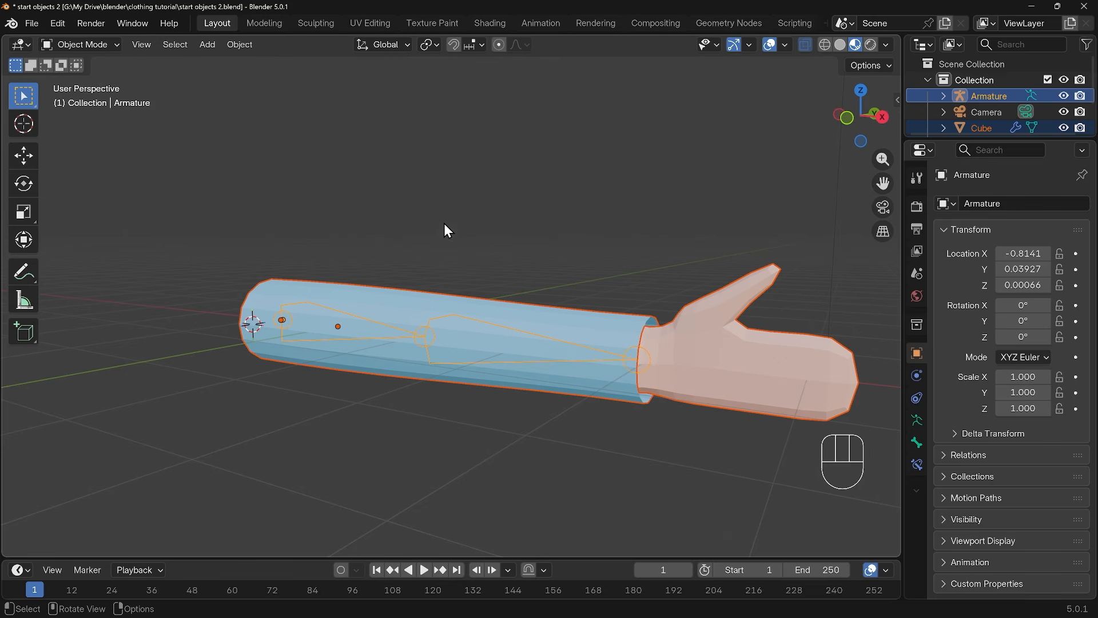
pyautogui.click(239, 45)
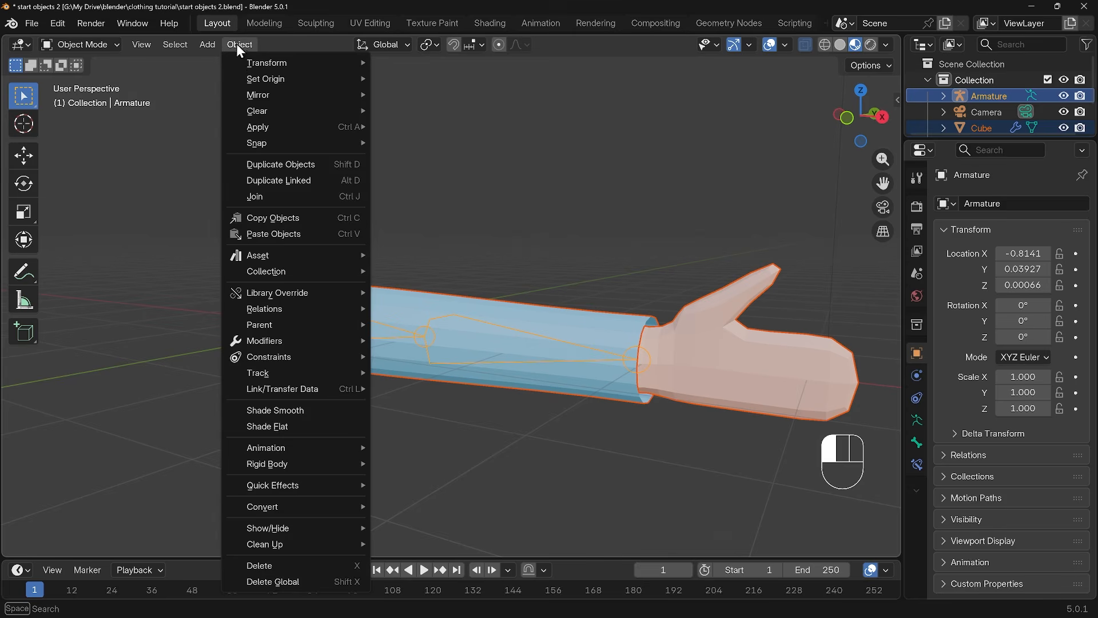
pyautogui.moveTo(270, 327)
pyautogui.hotkey('ctrl', 'p')
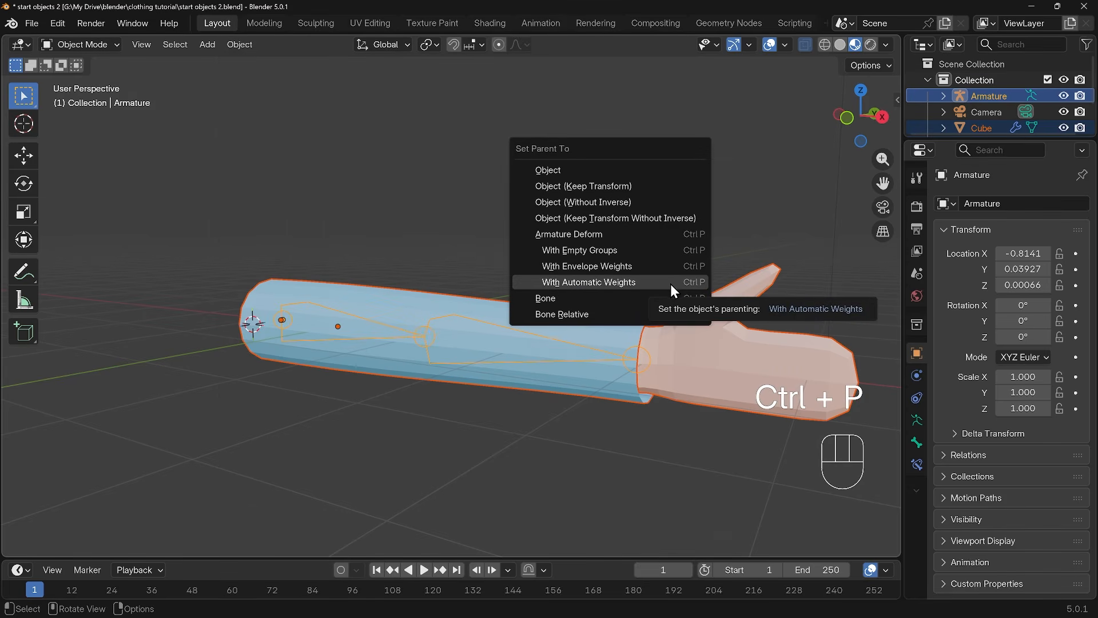
pyautogui.click(589, 282)
# Test the rig in Pose Mode by rotating the forearm bone -55° about the view's Z axis
pyautogui.click(525, 333)
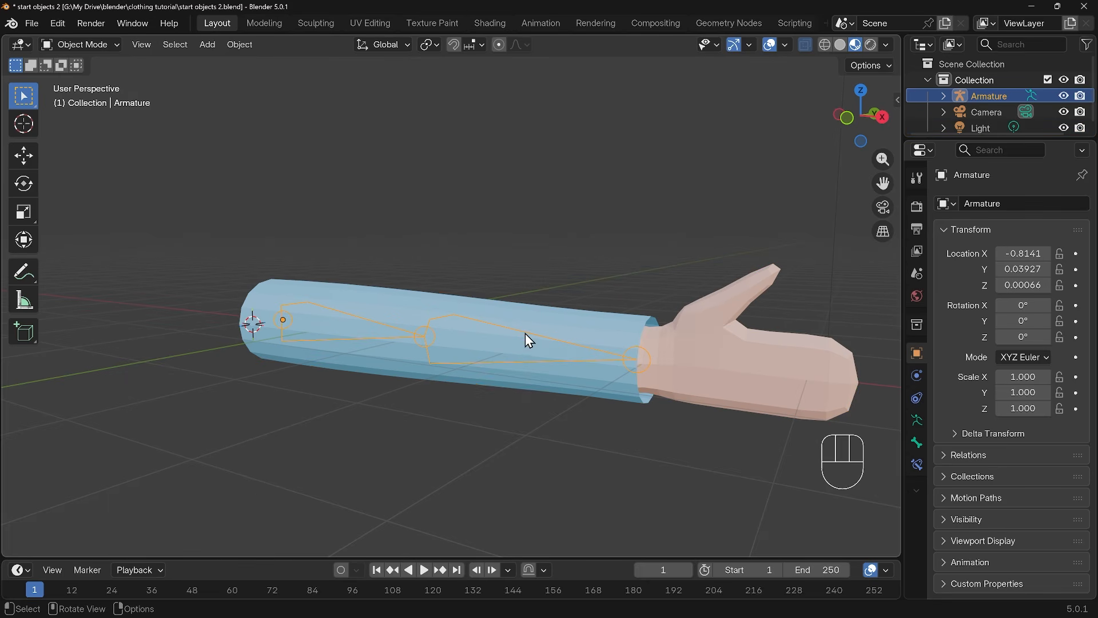
pyautogui.click(108, 43)
pyautogui.click(101, 97)
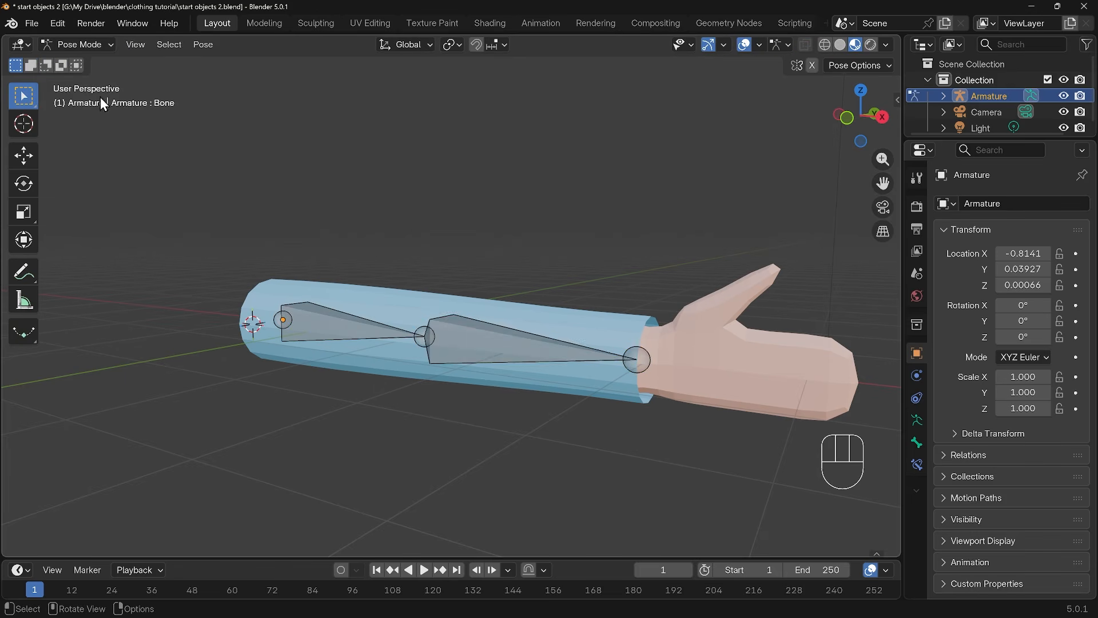
pyautogui.click(523, 355)
pyautogui.press('r')
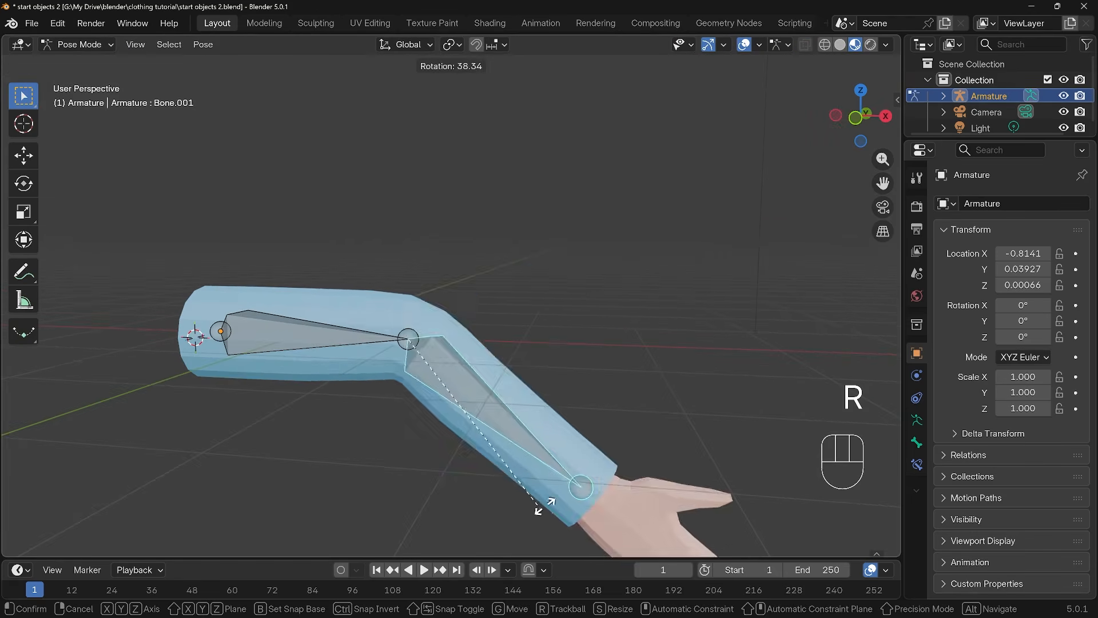
pyautogui.click(539, 233)
pyautogui.moveTo(508, 334); pyautogui.dragTo(444, 358, button='middle')
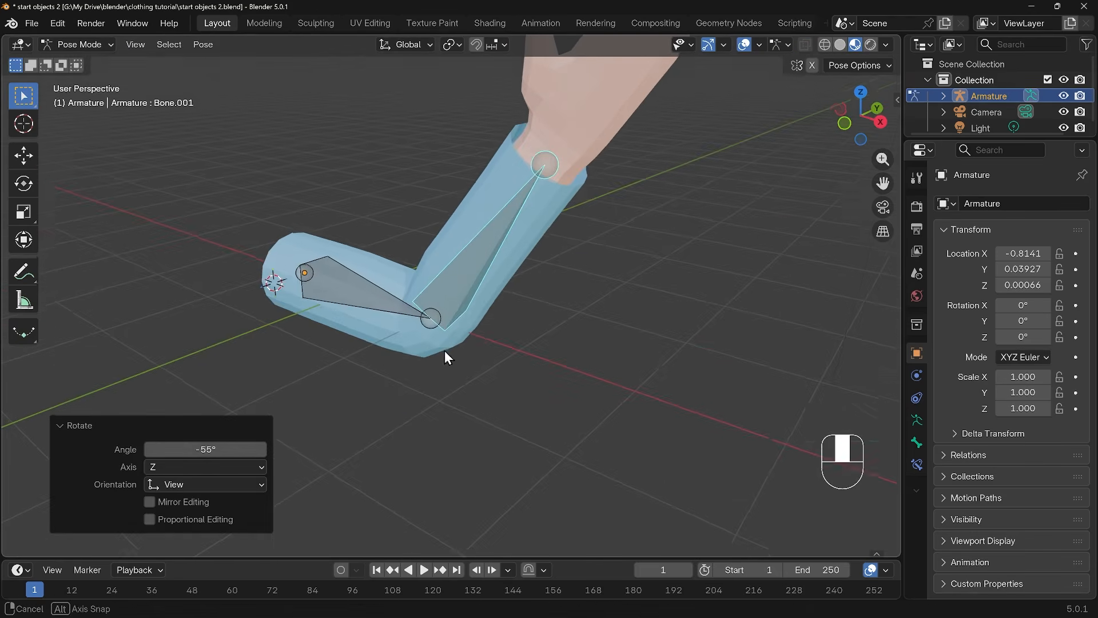
# Bend the elbow further by rotating the forearm bone another -72.1° and examine where the arm pokes through the sleeve
pyautogui.moveTo(530, 284); pyautogui.dragTo(573, 305, button='middle')
pyautogui.press('r')
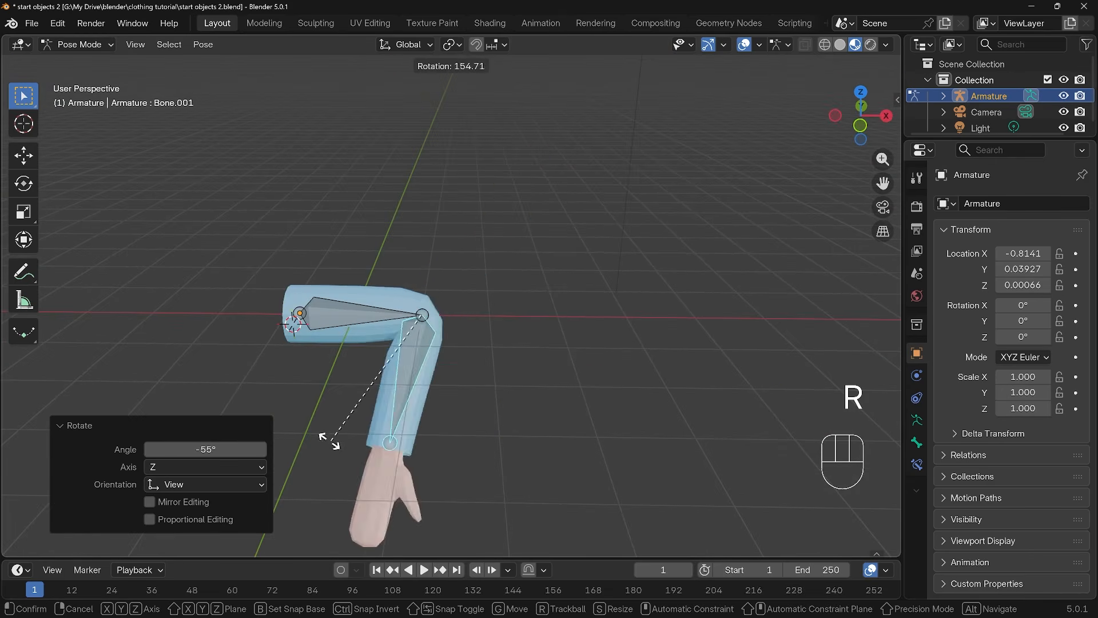
pyautogui.click(401, 201)
pyautogui.moveTo(500, 351); pyautogui.dragTo(454, 330, button='middle')
pyautogui.scroll(2, 440, 351)
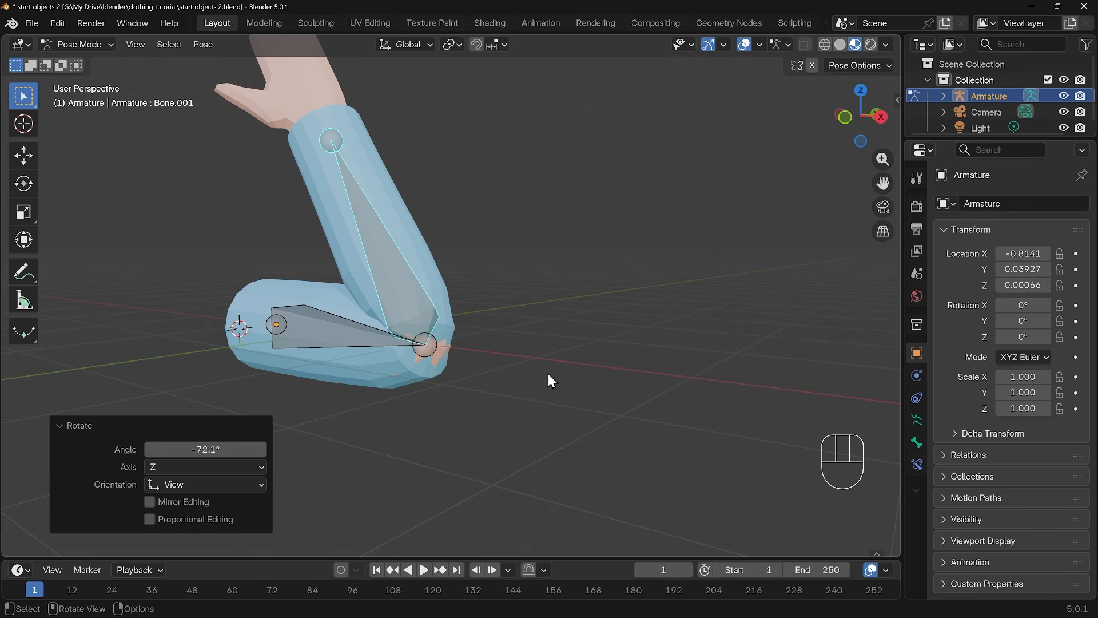
# Undo both forearm bone rotations and return the armature to Object Mode
pyautogui.hotkey('ctrl', 'z')
pyautogui.hotkey('ctrl', 'z')
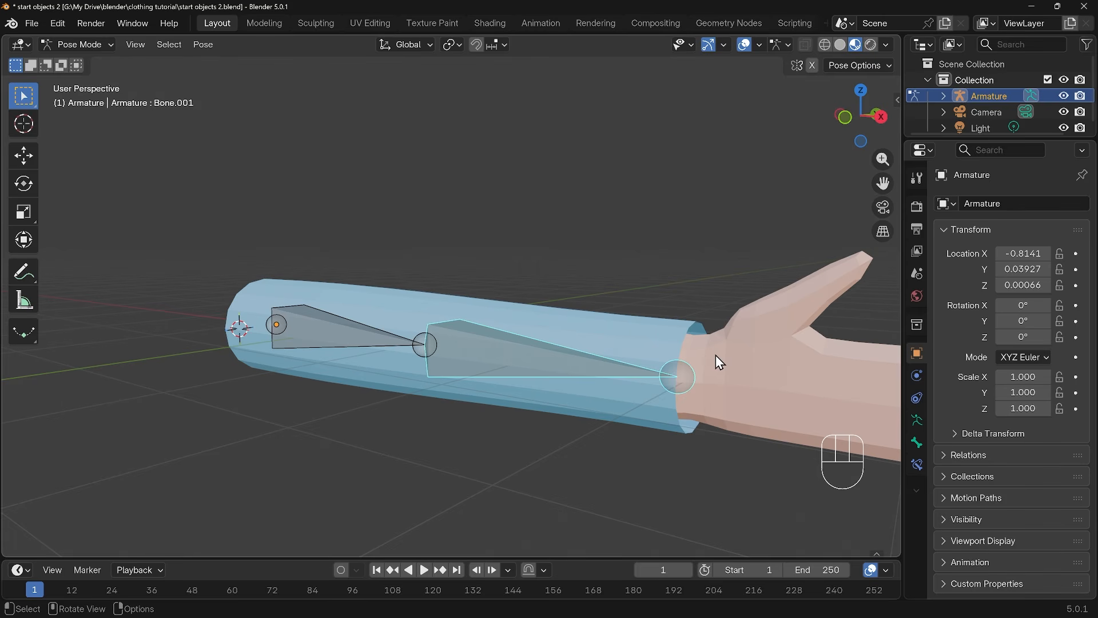
pyautogui.hotkey('ctrl', 'Tab')
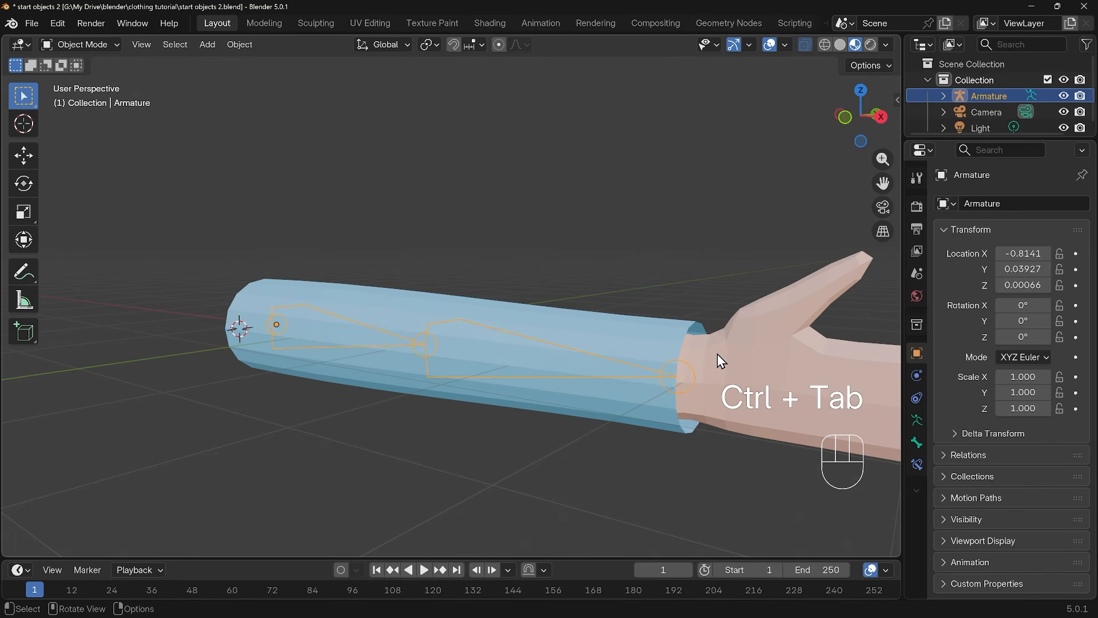
# Add a Mask modifier to the arm mesh after its Subdivision and Armature modifiers, and widen the modifier settings area
pyautogui.click(764, 339)
pyautogui.keyDown('shift'); pyautogui.moveTo(738, 368); pyautogui.dragTo(547, 372, button='middle'); pyautogui.keyUp('shift')
pyautogui.click(943, 229)
pyautogui.click(942, 250)
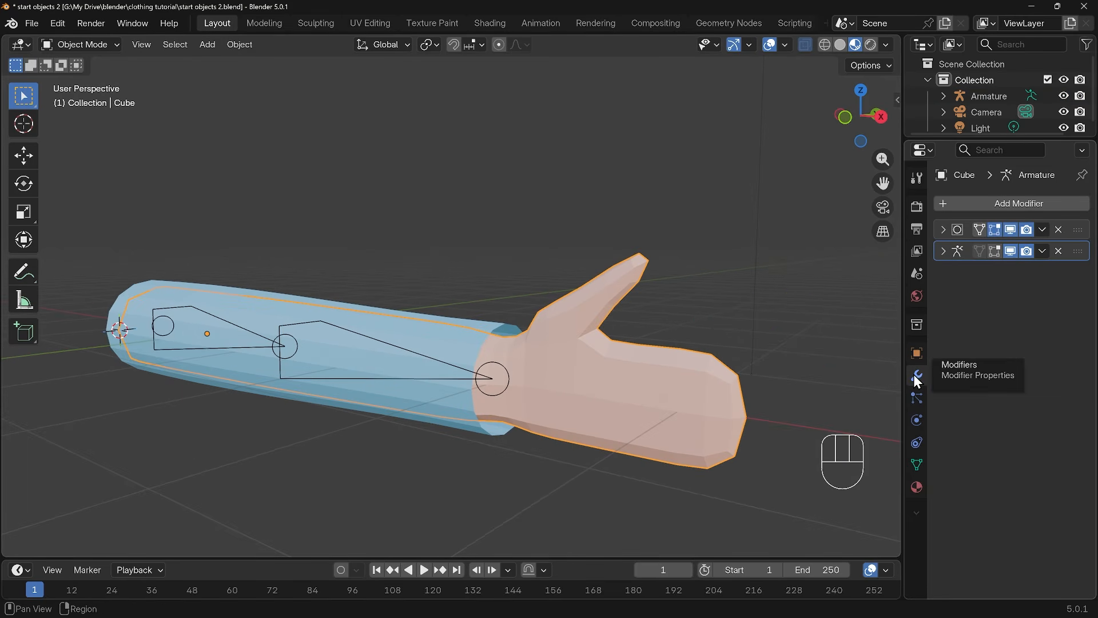
pyautogui.click(997, 202)
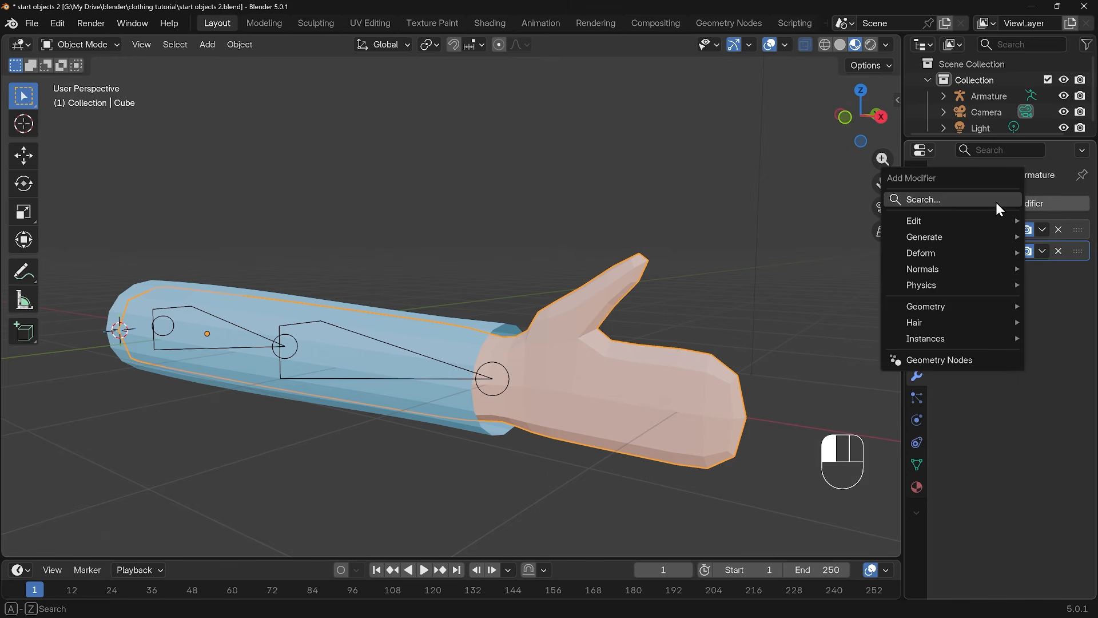
pyautogui.write('mask')
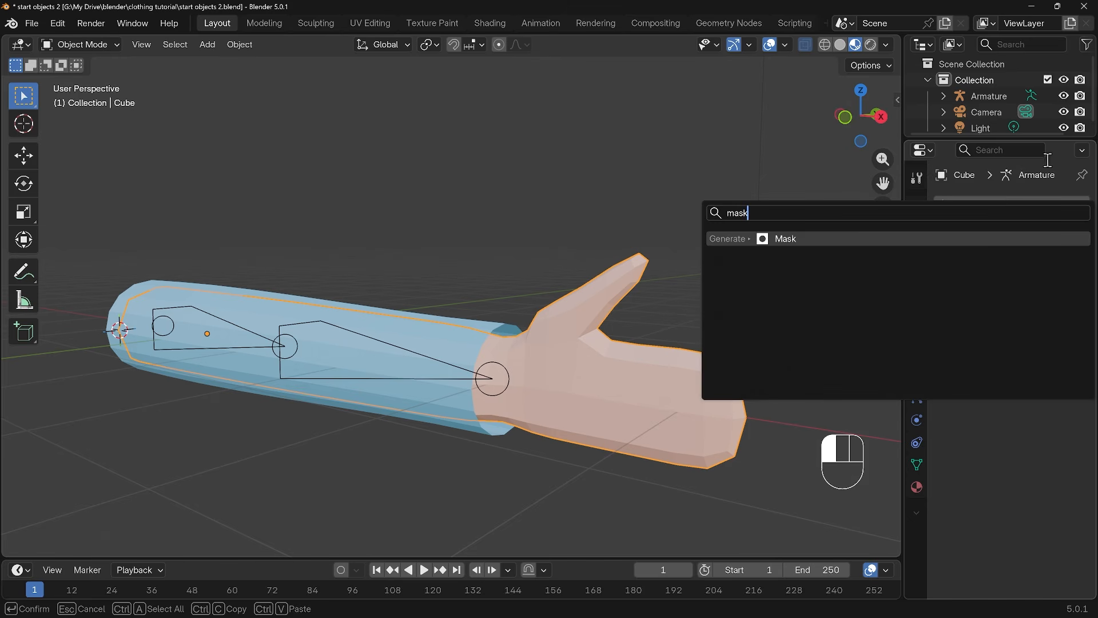
pyautogui.click(783, 238)
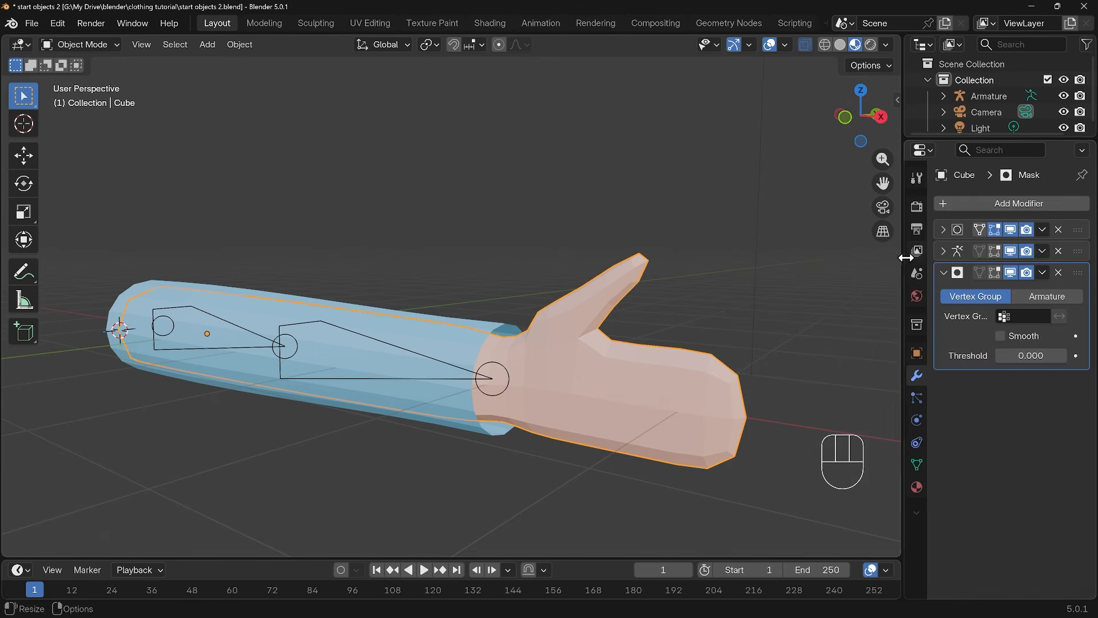
pyautogui.moveTo(904, 254); pyautogui.dragTo(822, 255)
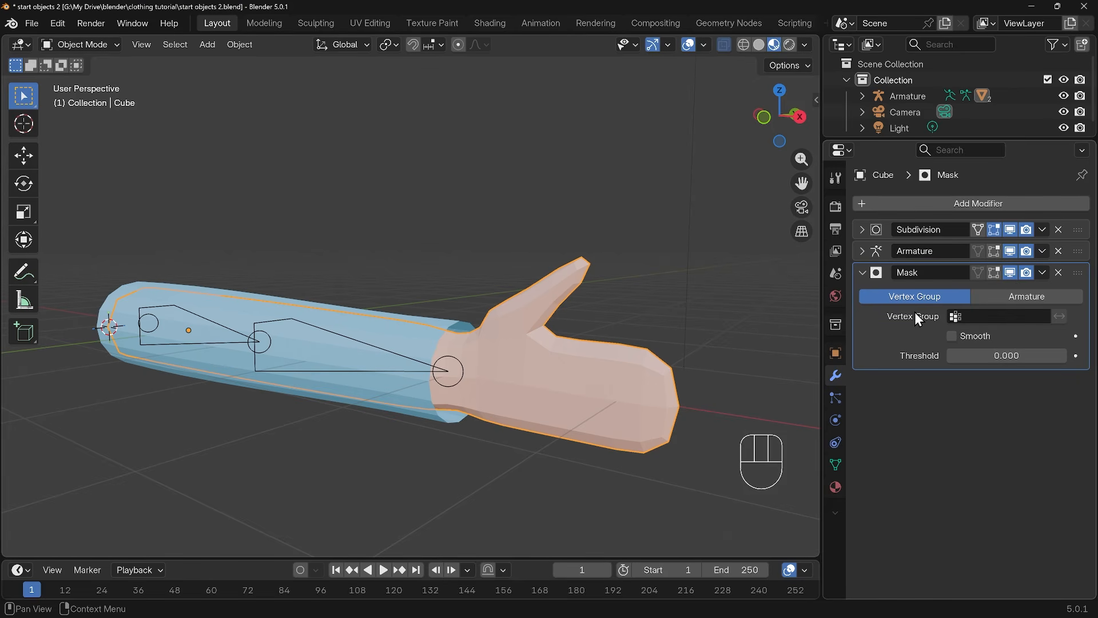
# Select the arm mesh's vertices covered by the sleeve in Edit Mode, stopping short of the wrist
pyautogui.press('Tab')
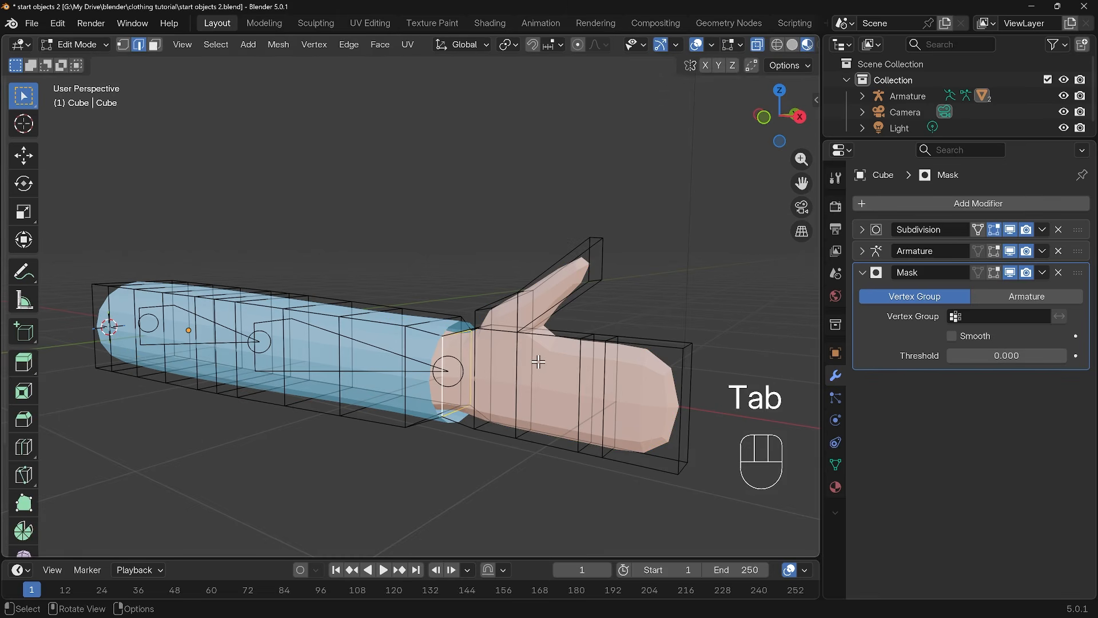
pyautogui.keyDown('shift'); pyautogui.moveTo(475, 386); pyautogui.dragTo(436, 372, button='middle'); pyautogui.keyUp('shift')
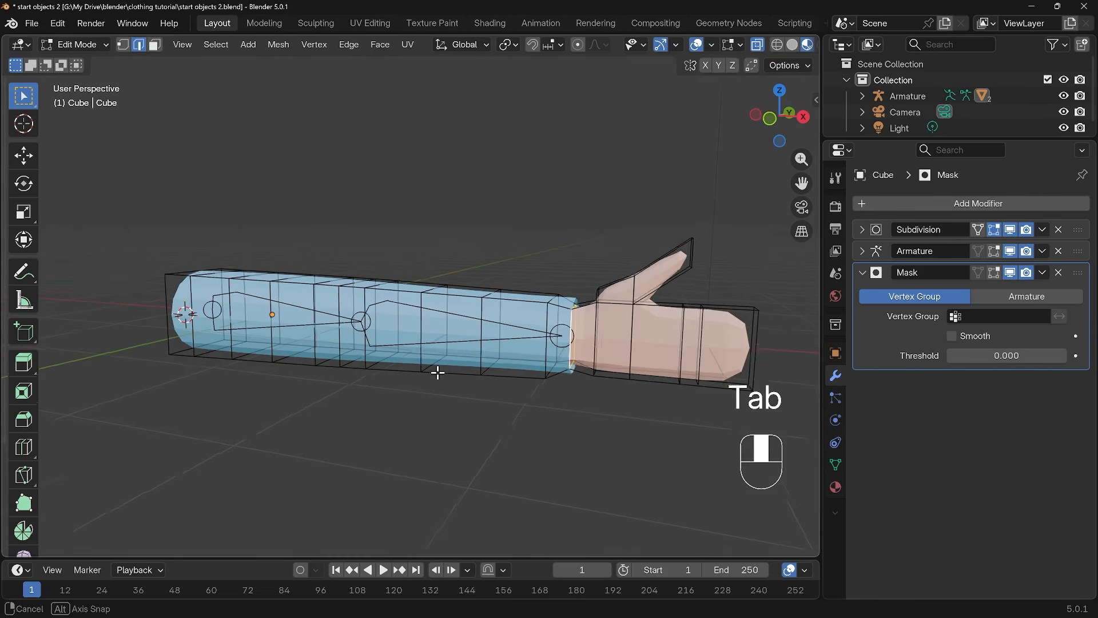
pyautogui.press('1')
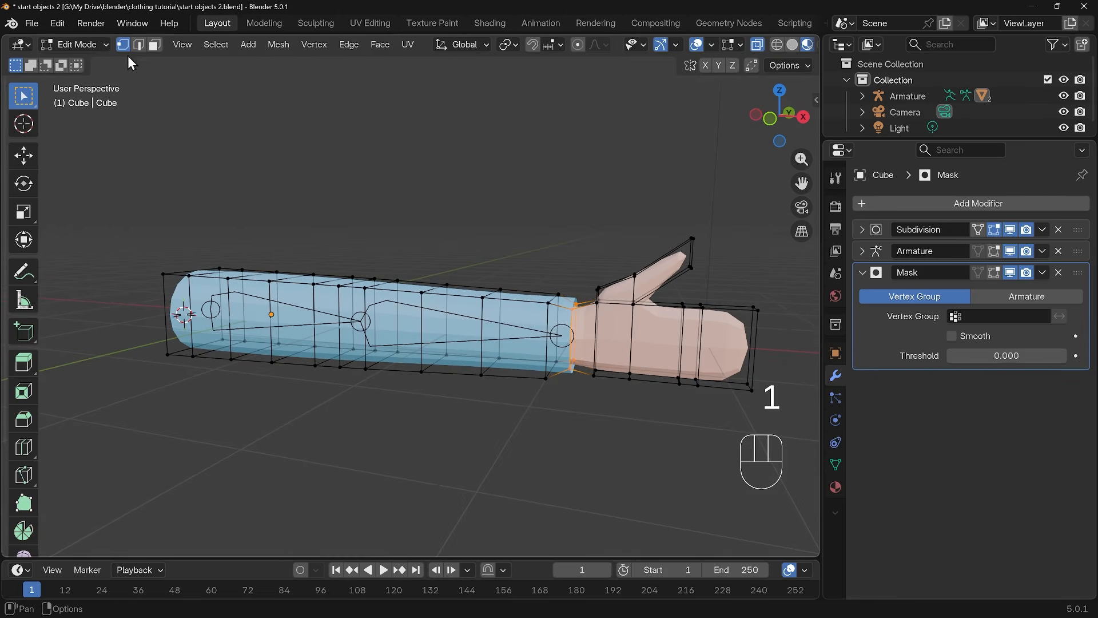
pyautogui.moveTo(128, 190); pyautogui.dragTo(472, 455)
pyautogui.moveTo(606, 456); pyautogui.dragTo(473, 305, button='middle')
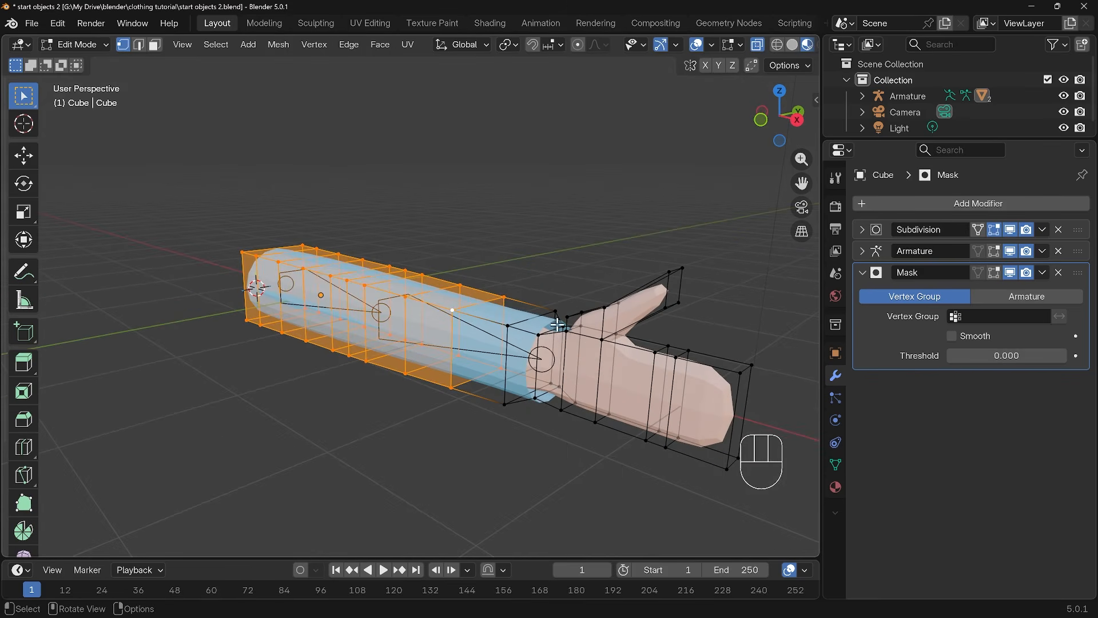
pyautogui.moveTo(566, 349); pyautogui.dragTo(534, 359, button='middle')
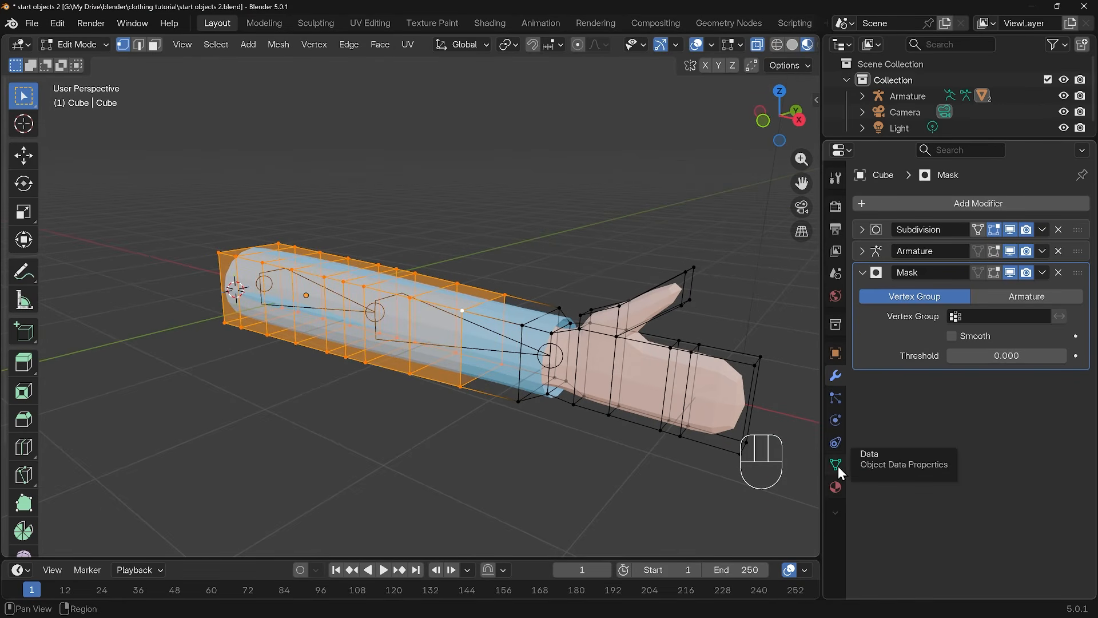
# Create a vertex group named "arm hide" on the arm mesh and assign the selected vertices to it
pyautogui.click(836, 466)
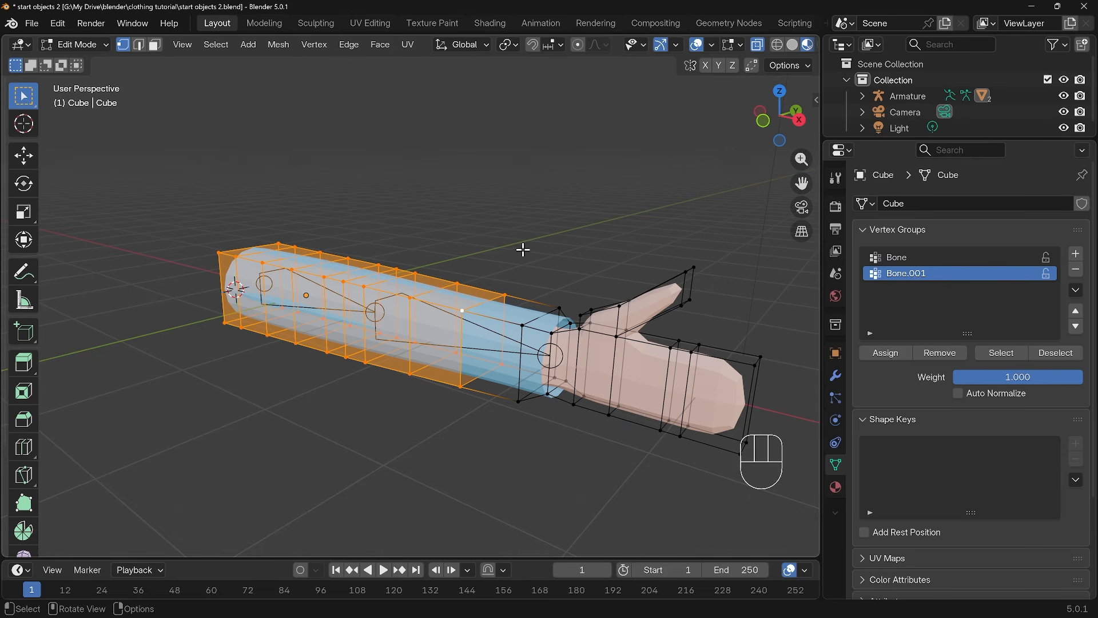
pyautogui.click(1077, 254)
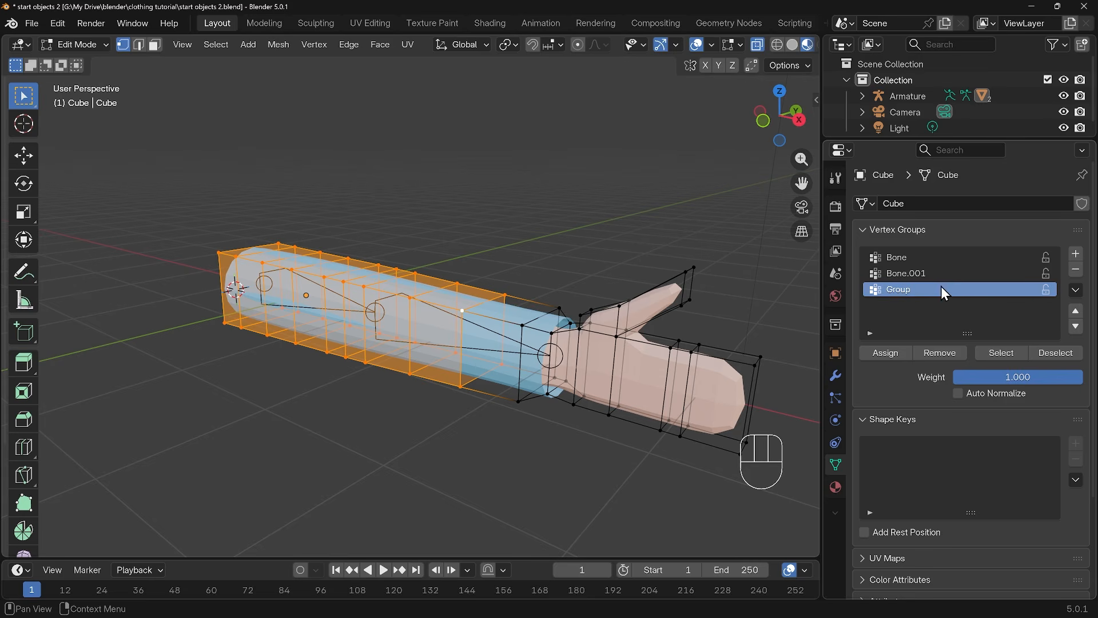
pyautogui.doubleClick(909, 290)
pyautogui.write('arm hide')
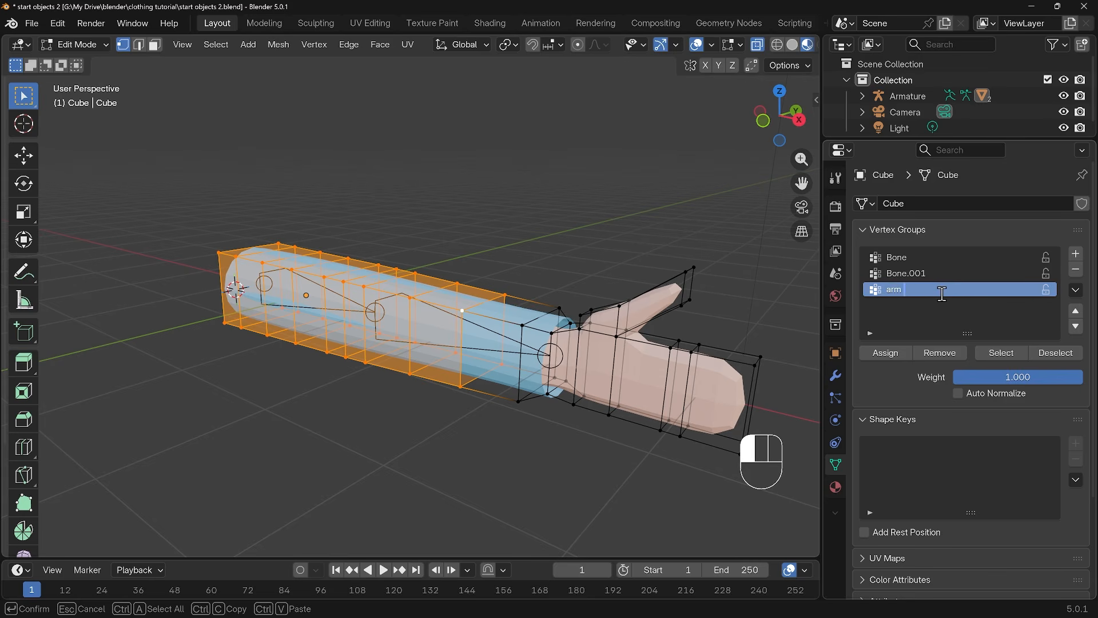
pyautogui.click(886, 354)
pyautogui.click(886, 356)
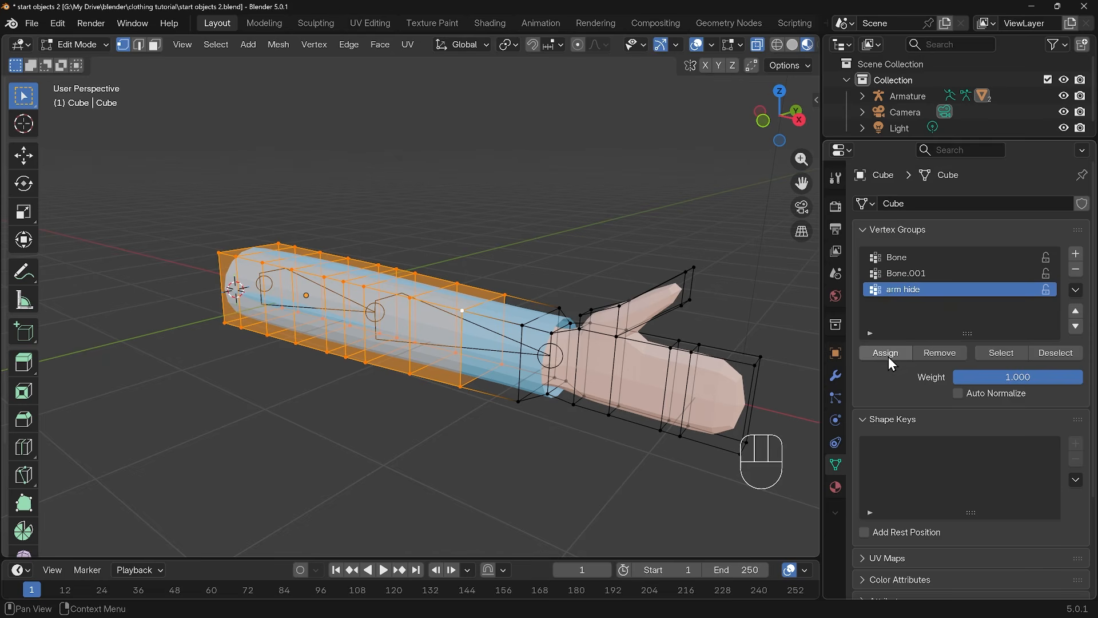
# Set the Mask modifier's vertex group to "arm hide", return to Object Mode and invert the mask's influence
pyautogui.click(836, 375)
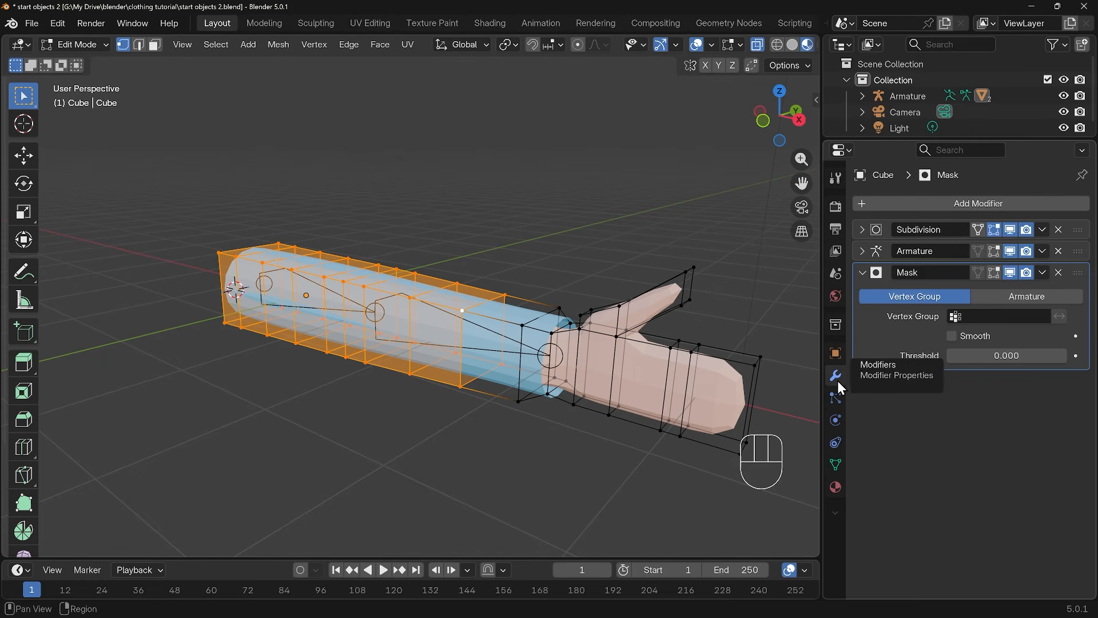
pyautogui.click(976, 318)
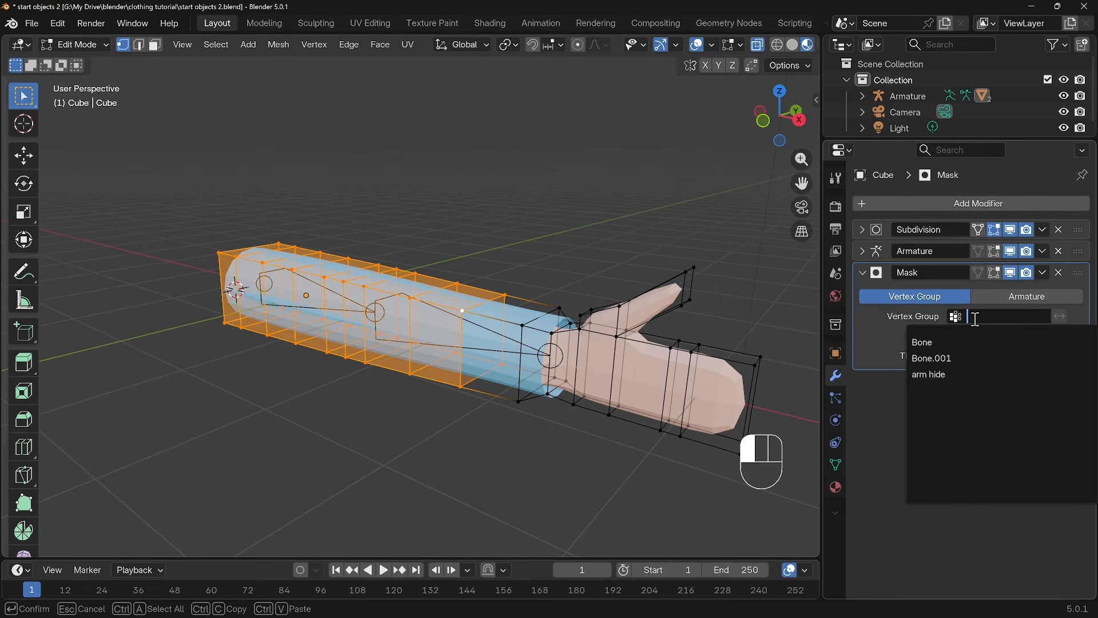
pyautogui.click(944, 373)
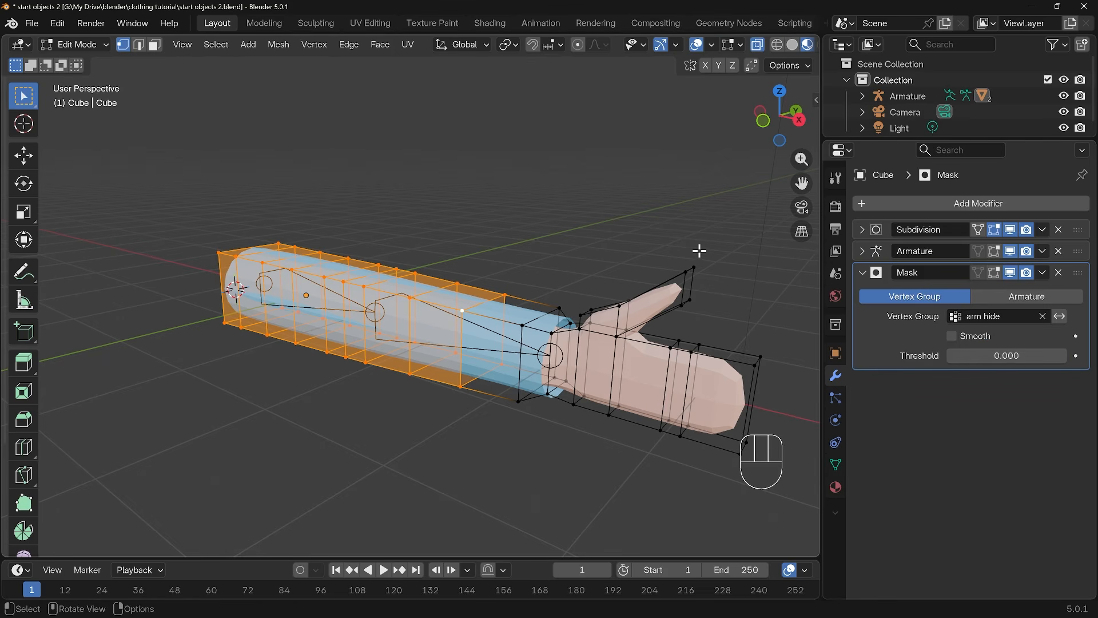
pyautogui.press('Tab')
pyautogui.moveTo(662, 393); pyautogui.dragTo(581, 382, button='middle')
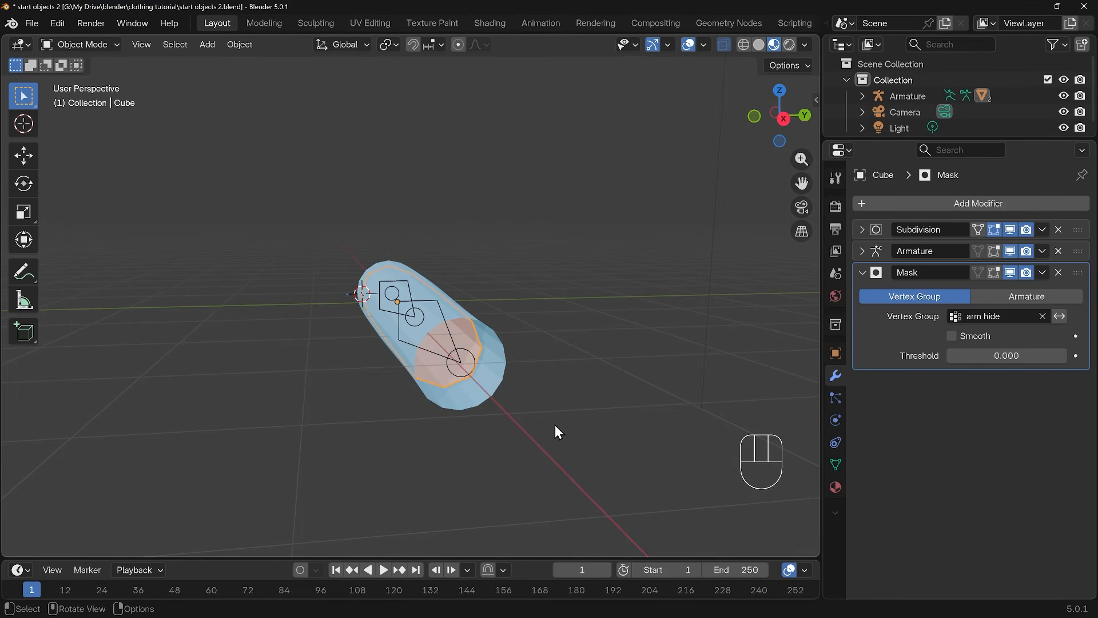
pyautogui.click(1060, 322)
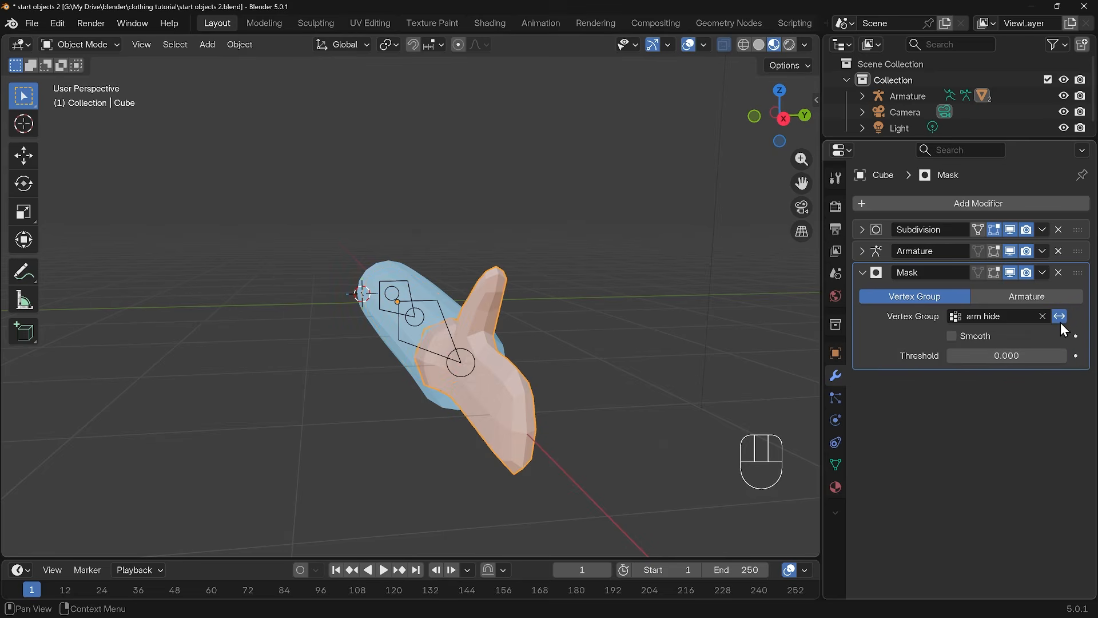
# Test the masked arm by bending the forearm bone to about -143° in Pose Mode, cancel the rotation and return to Object Mode
pyautogui.moveTo(804, 356); pyautogui.dragTo(306, 273, button='middle')
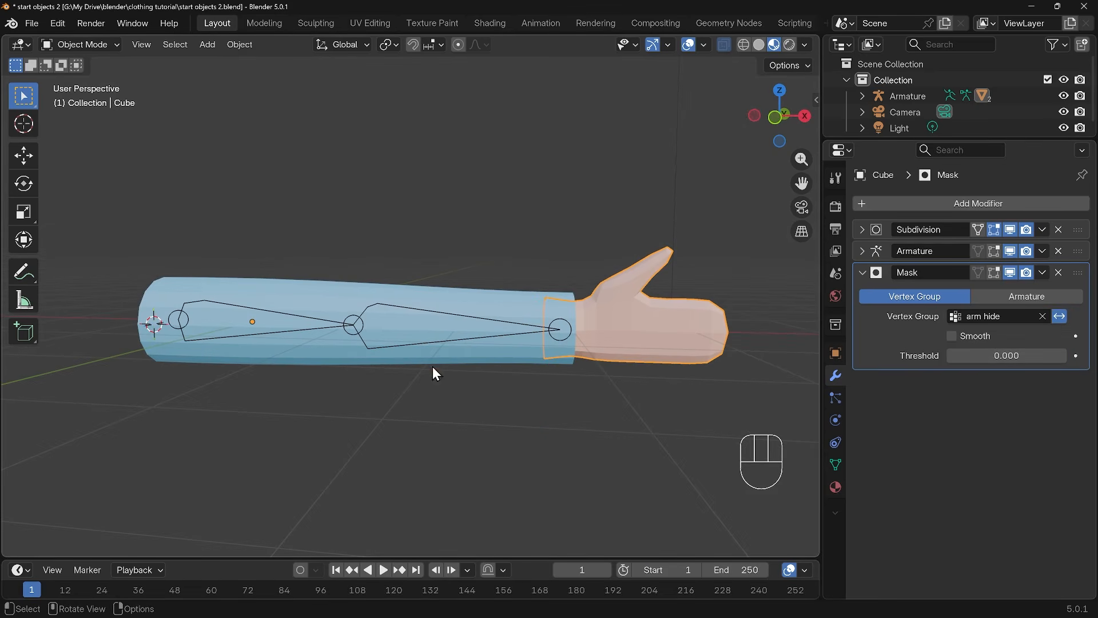
pyautogui.click(406, 310)
pyautogui.hotkey('ctrl', 'Tab')
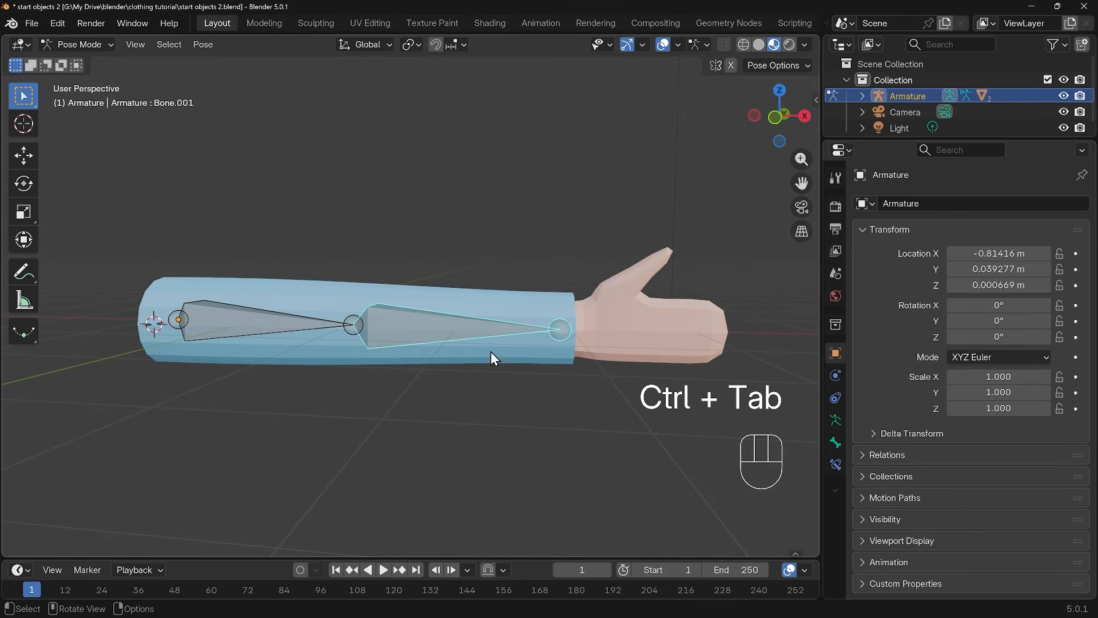
pyautogui.press('r')
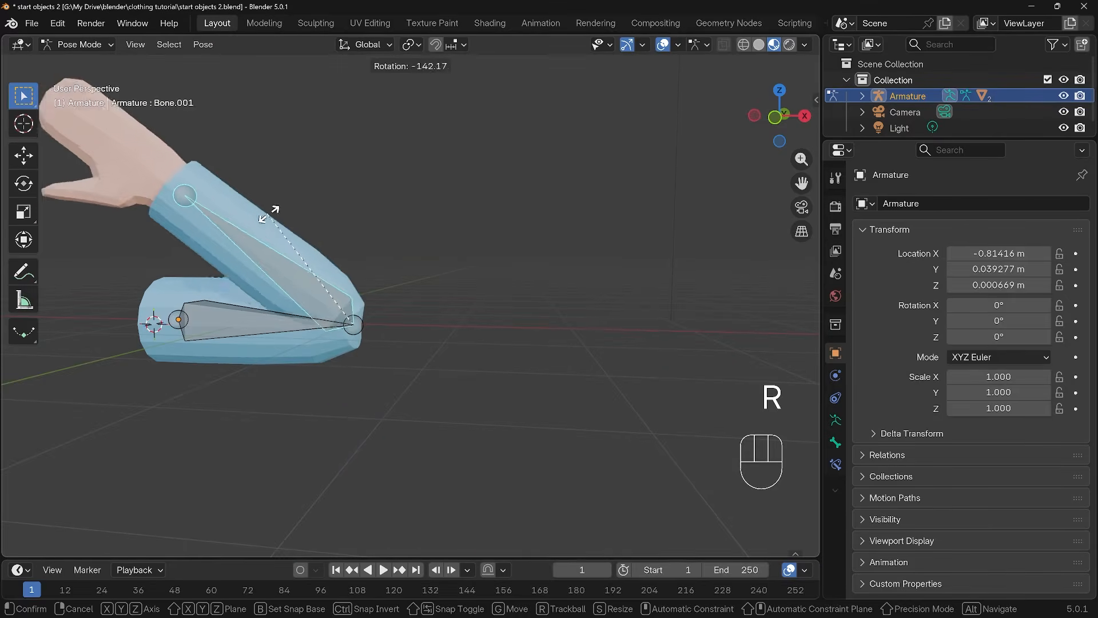
pyautogui.rightClick(228, 169)
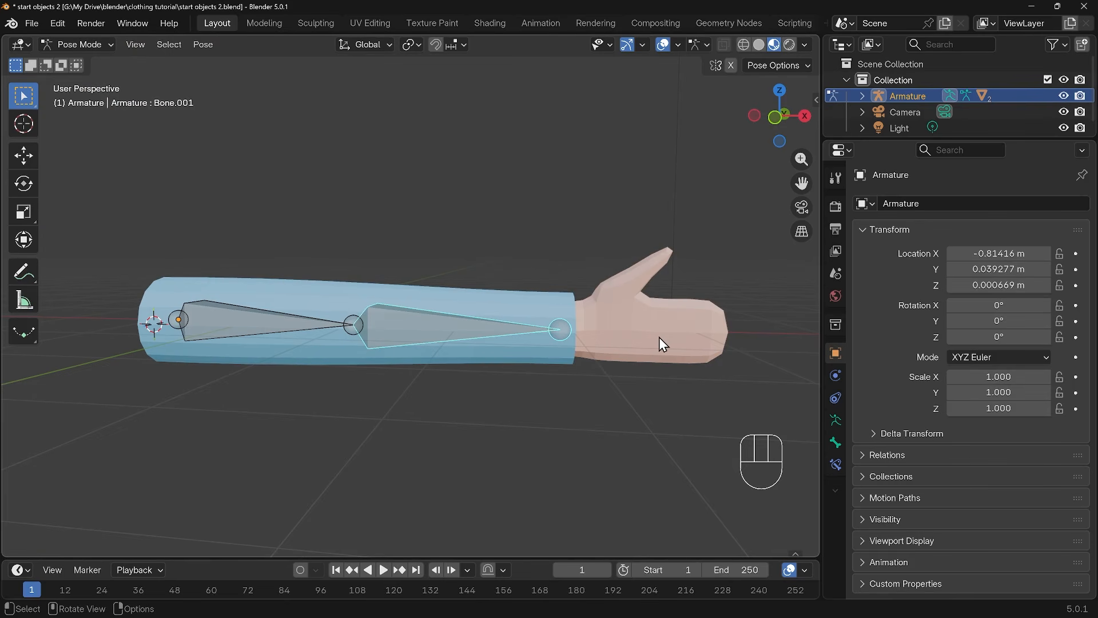
pyautogui.hotkey('ctrl', 'Tab')
# Turn off the viewport display of the arm mesh's Mask modifier
pyautogui.click(643, 325)
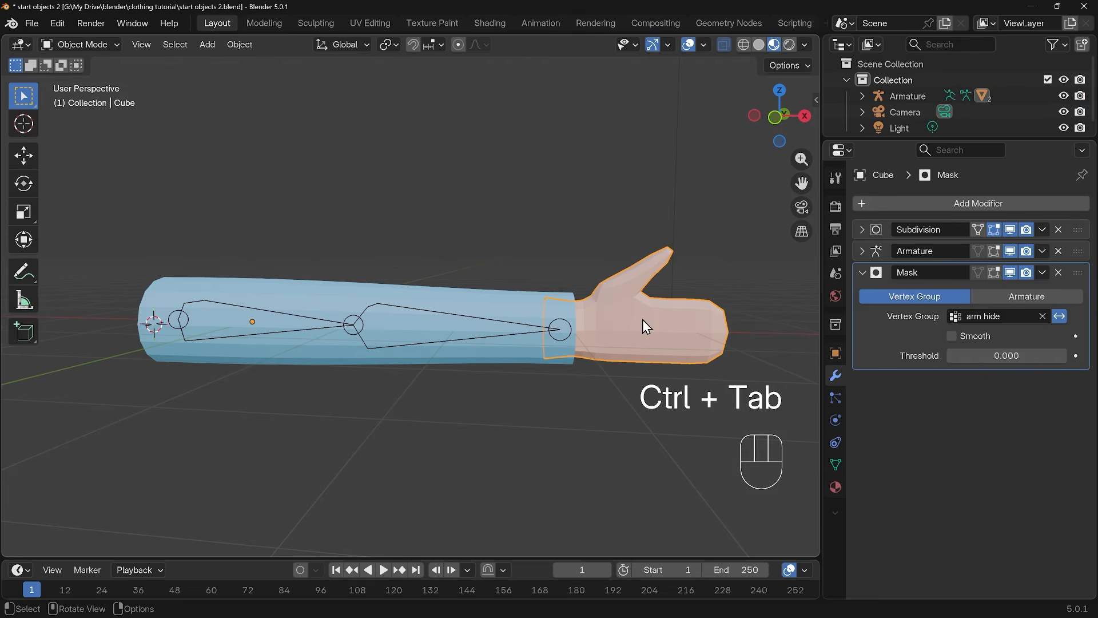
pyautogui.rightClick(1010, 273)
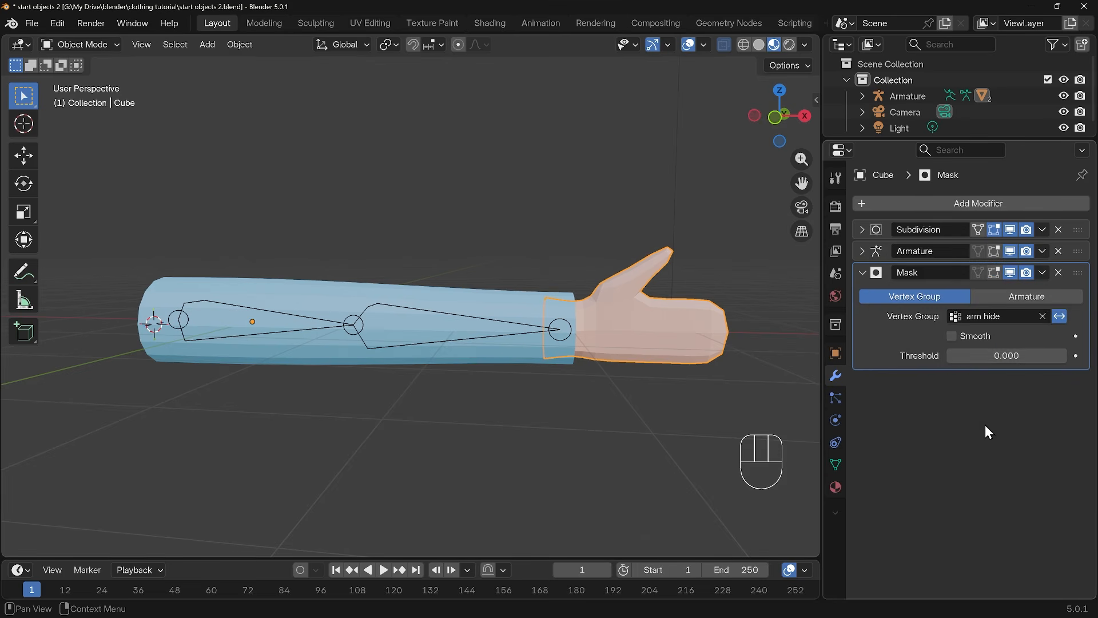
pyautogui.click(1011, 274)
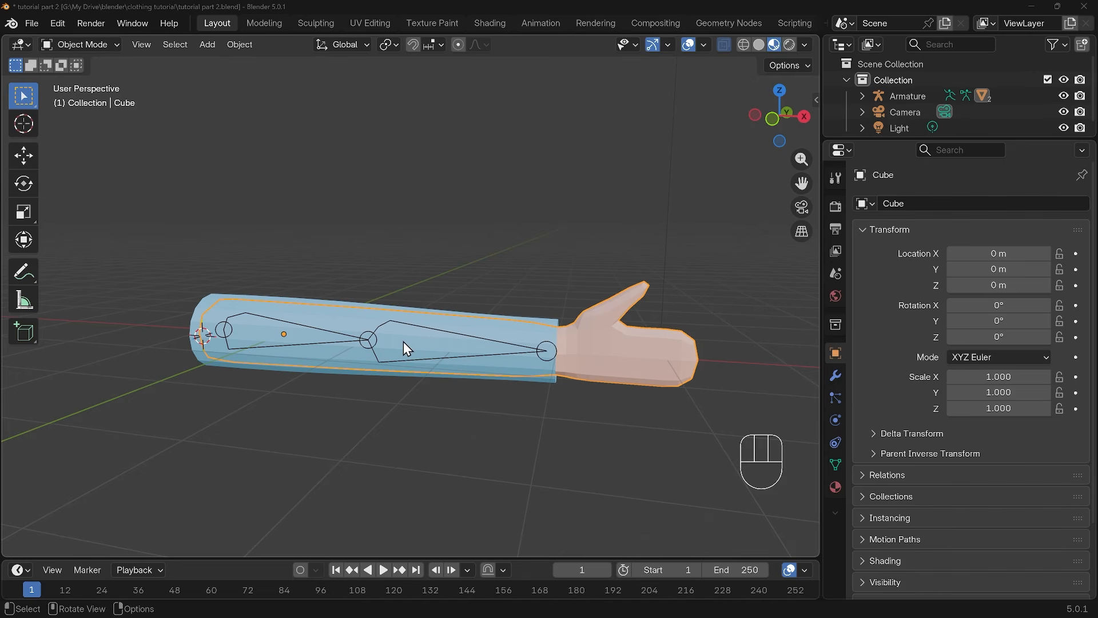
# Rotate the forearm bone by -52.2° in Pose Mode and return the armature to Object Mode
pyautogui.click(433, 330)
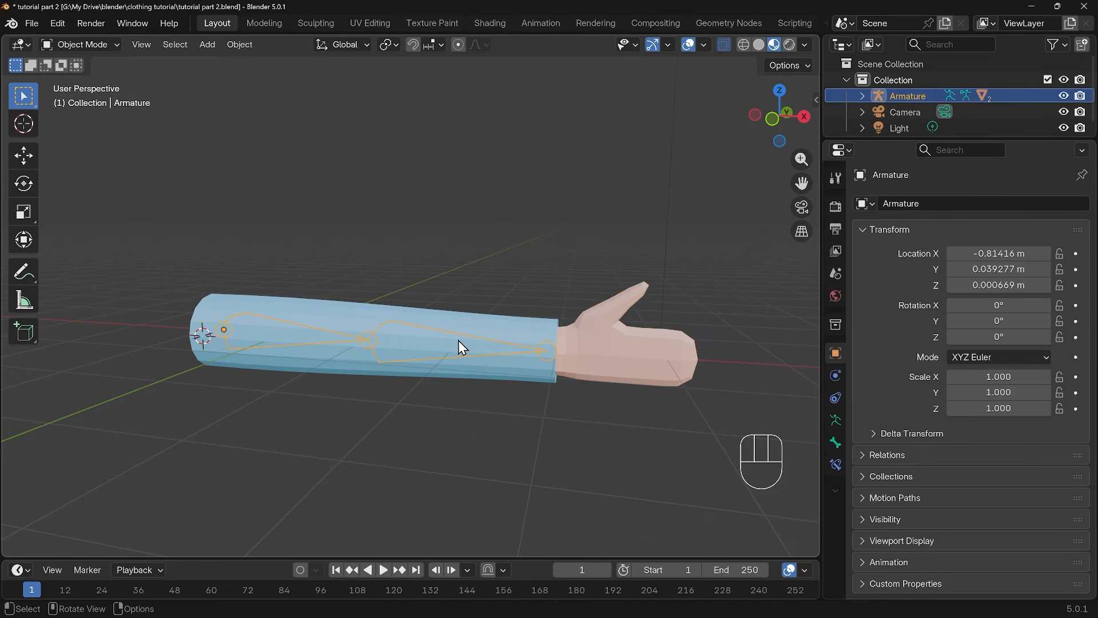
pyautogui.hotkey('ctrl', 'Tab')
pyautogui.press('r')
pyautogui.click(492, 231)
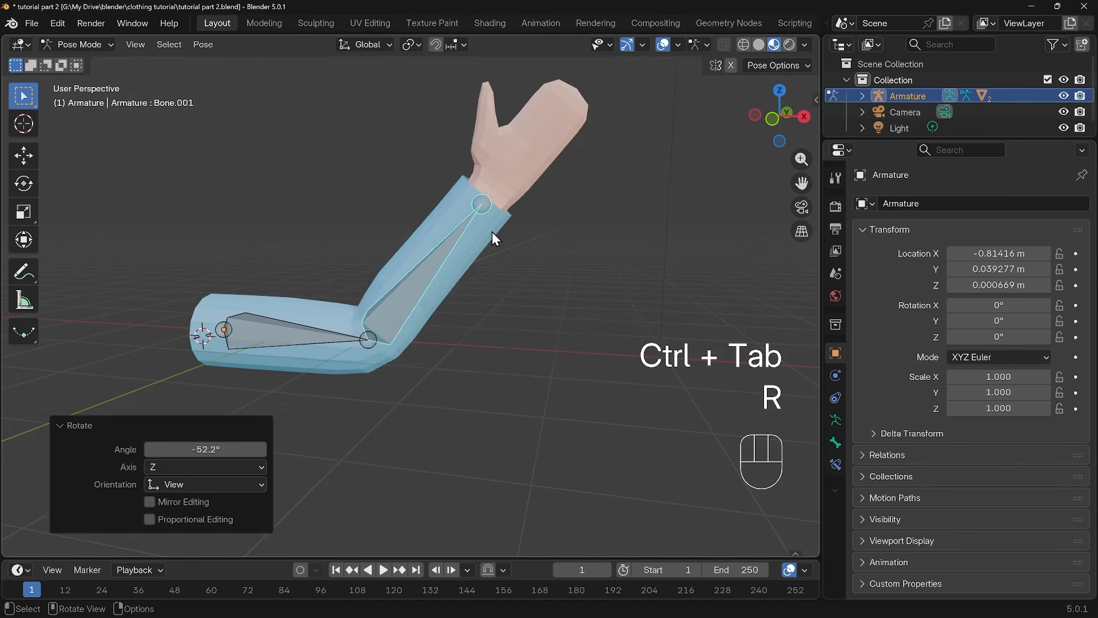
pyautogui.moveTo(491, 232); pyautogui.dragTo(331, 298, button='middle')
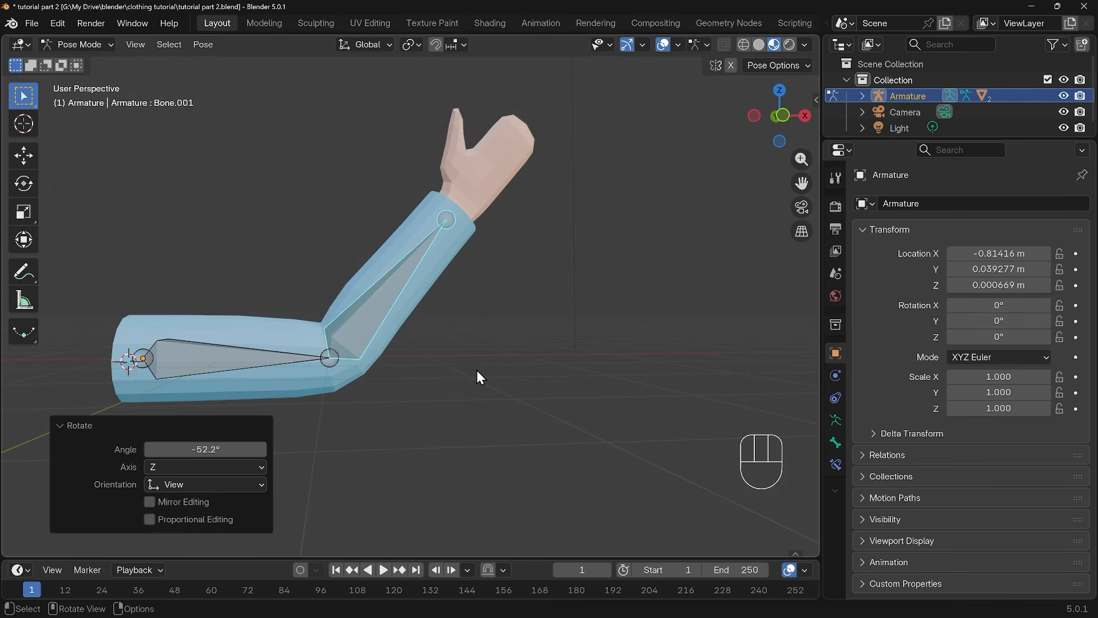
pyautogui.hotkey('ctrl', 'Tab')
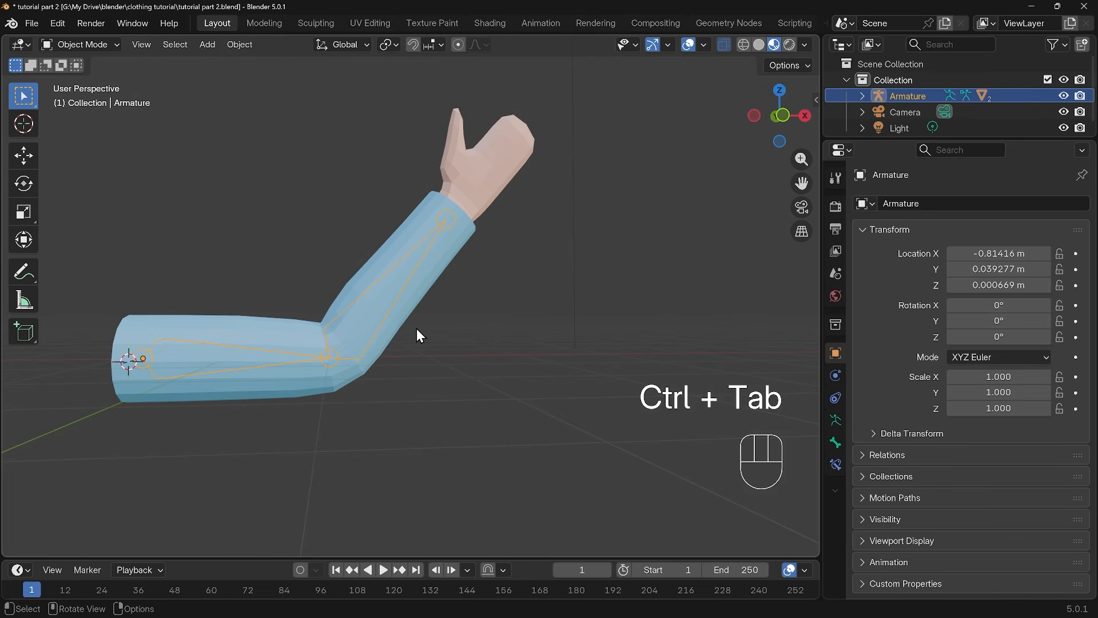
# Put the sleeve into Weight Paint mode with the armature selected and compare the upper-arm and forearm bone weights
pyautogui.keyDown('shift'); pyautogui.click(421, 293); pyautogui.keyUp('shift')
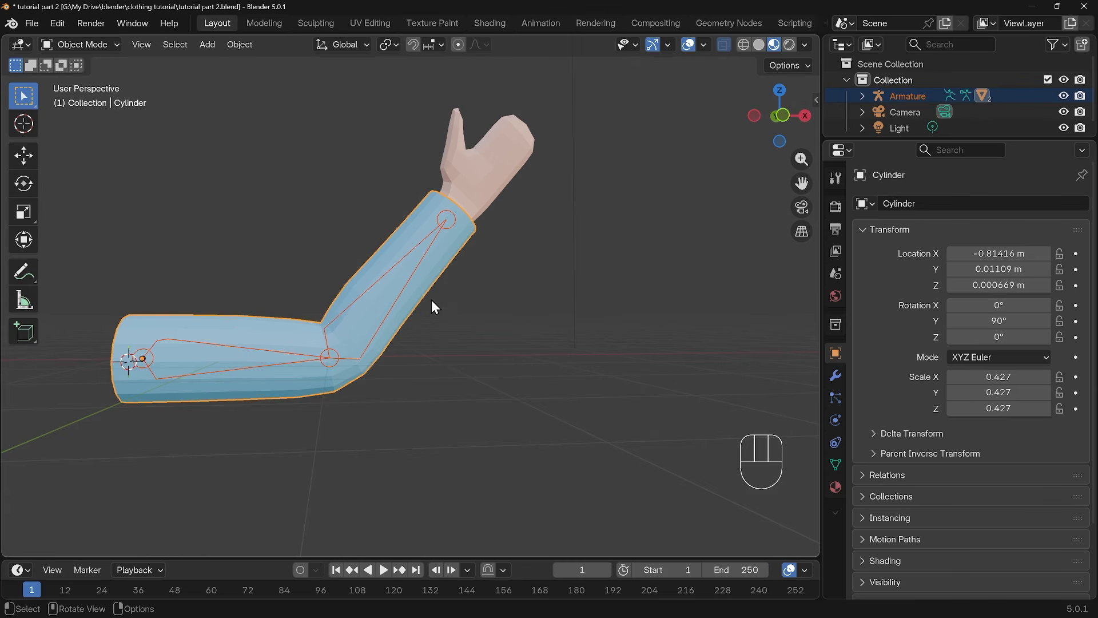
pyautogui.click(89, 47)
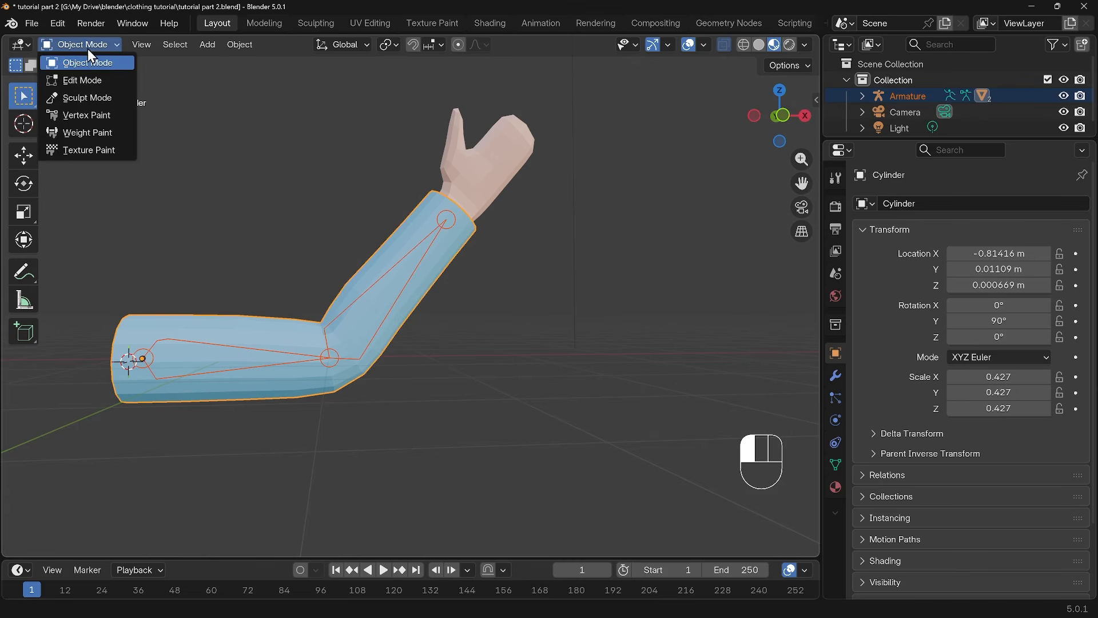
pyautogui.click(80, 131)
pyautogui.keyDown('alt'); pyautogui.click(208, 322); pyautogui.keyUp('alt')
pyautogui.keyDown('alt'); pyautogui.click(363, 315); pyautogui.keyUp('alt')
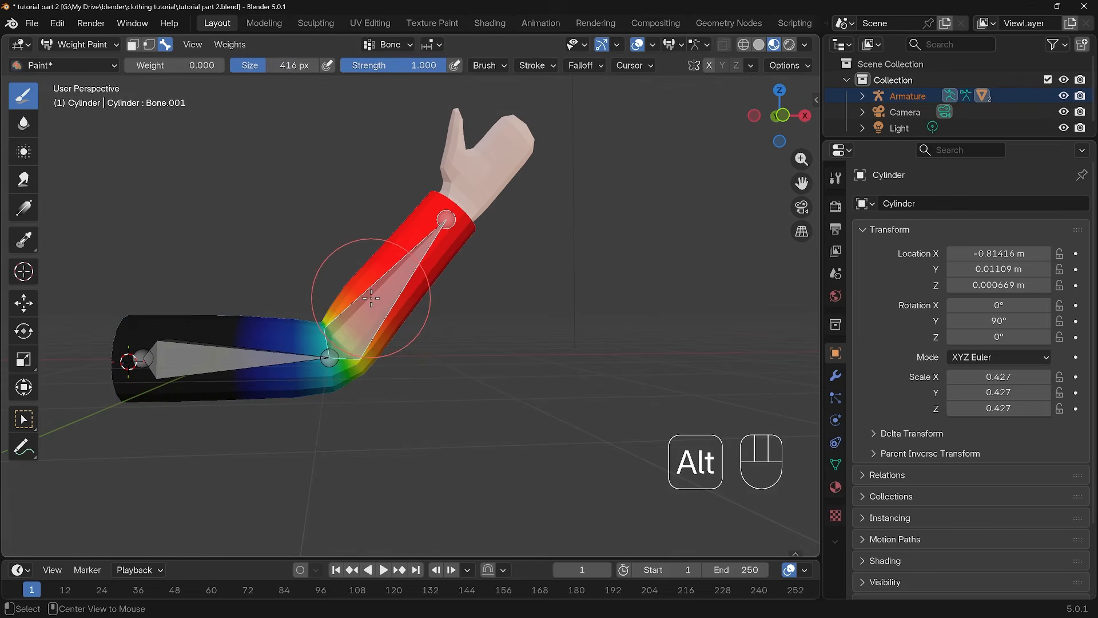
pyautogui.keyDown('alt'); pyautogui.click(237, 351); pyautogui.keyUp('alt')
pyautogui.keyDown('alt'); pyautogui.click(365, 312); pyautogui.keyUp('alt')
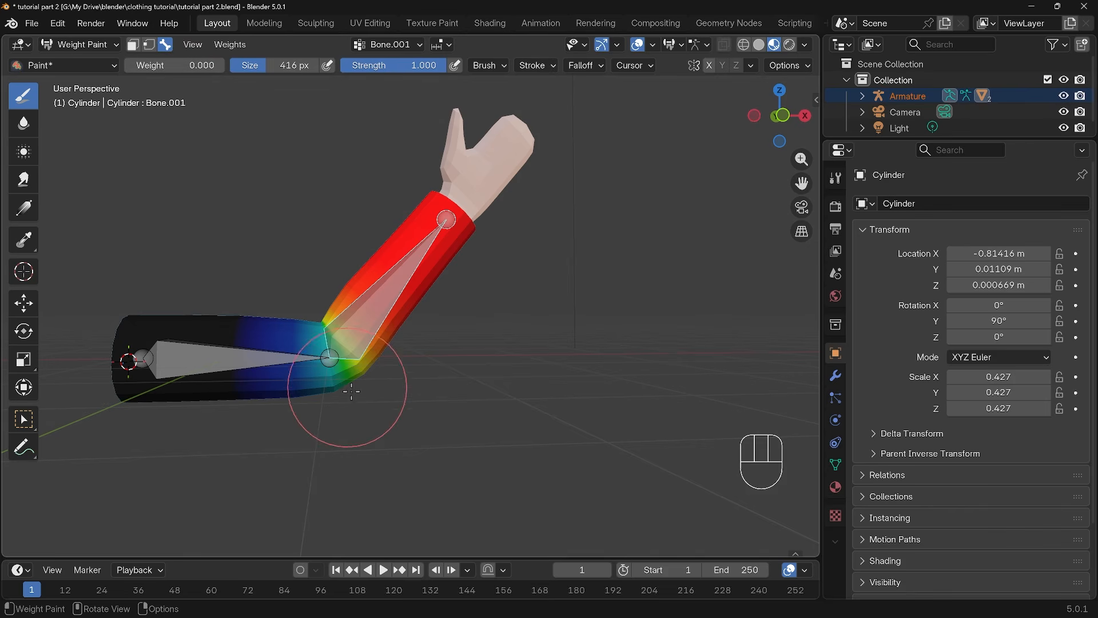
# Paint weight 0.000 at full strength over the sleeve's elbow for the forearm bone, and return to Object Mode
pyautogui.moveTo(345, 367)
pyautogui.mouseDown()
pyautogui.moveTo(338, 378)
pyautogui.moveTo(345, 345)
pyautogui.moveTo(340, 357)
pyautogui.mouseUp()
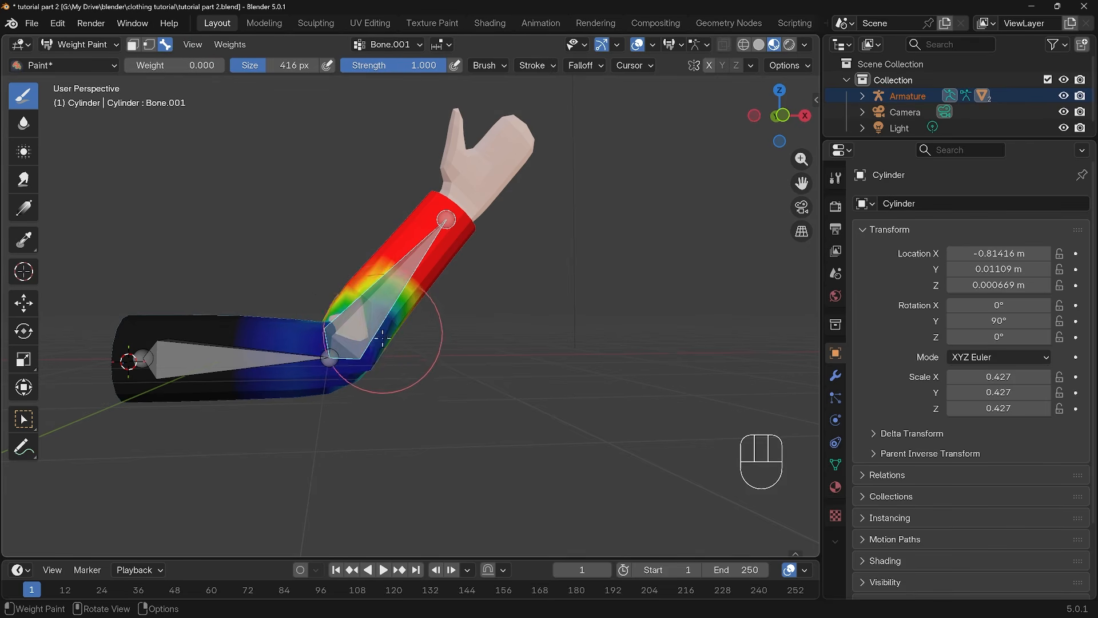
pyautogui.moveTo(404, 355); pyautogui.dragTo(438, 359, button='middle')
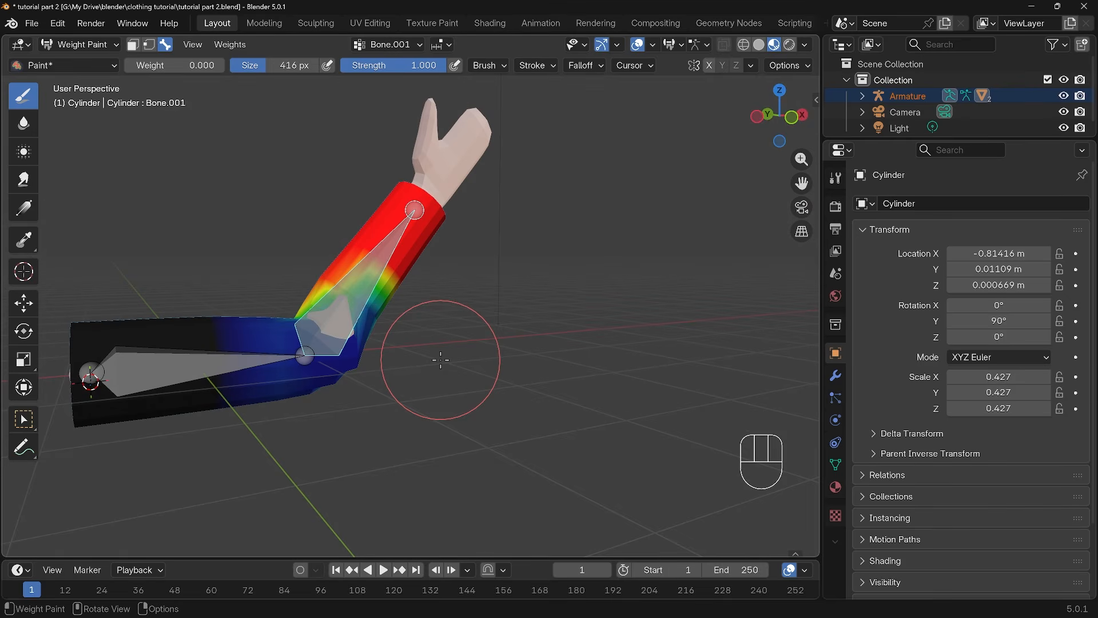
pyautogui.hotkey('ctrl', 'Tab')
pyautogui.click(354, 358)
pyautogui.moveTo(392, 359); pyautogui.dragTo(479, 369, button='middle')
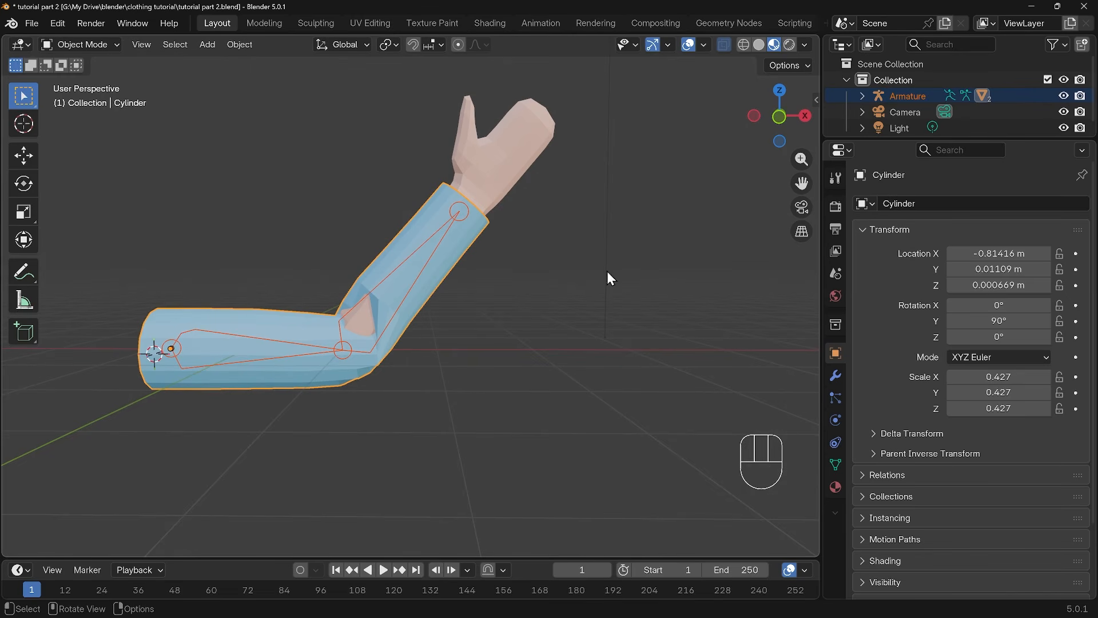
# Delete the "arm hide" vertex group from the arm mesh and compare the sleeve's vertex groups with the arm's
pyautogui.click(509, 174)
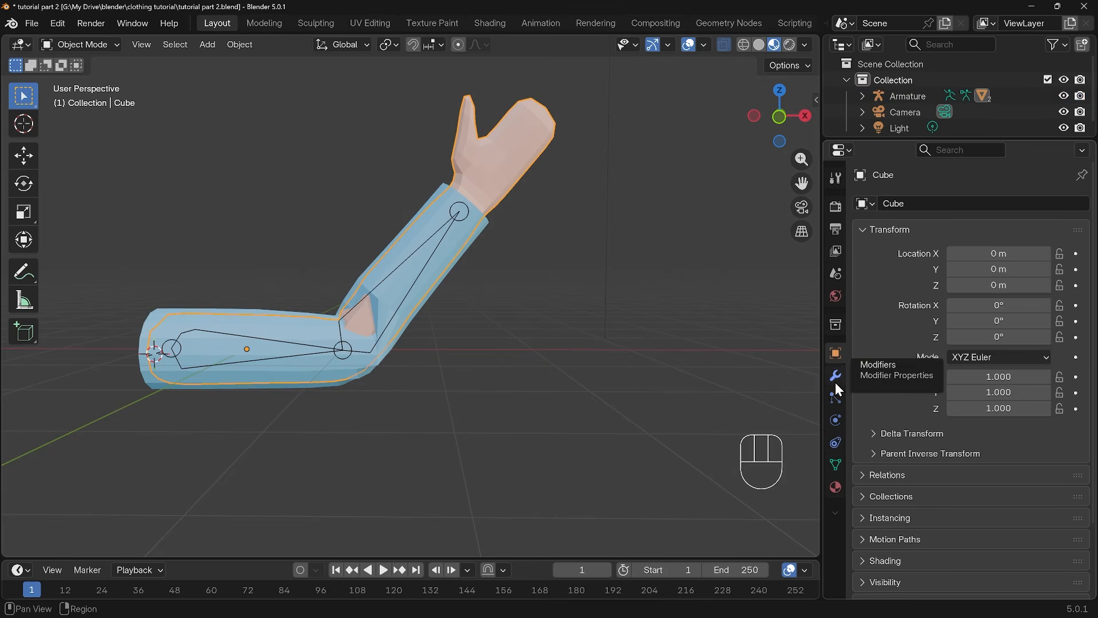
pyautogui.click(830, 466)
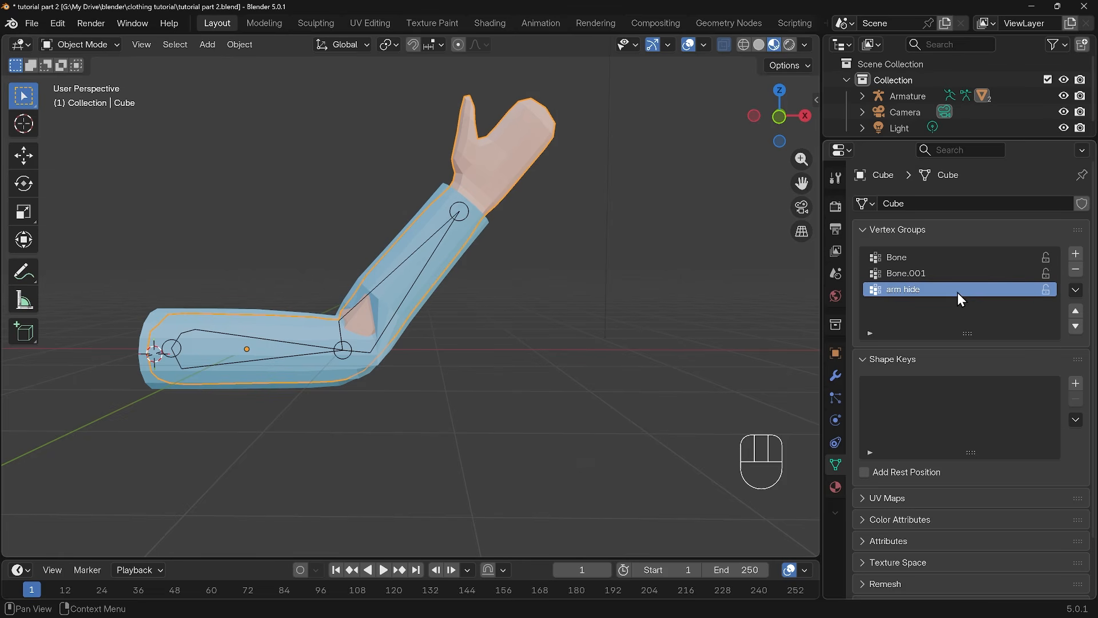
pyautogui.click(1075, 270)
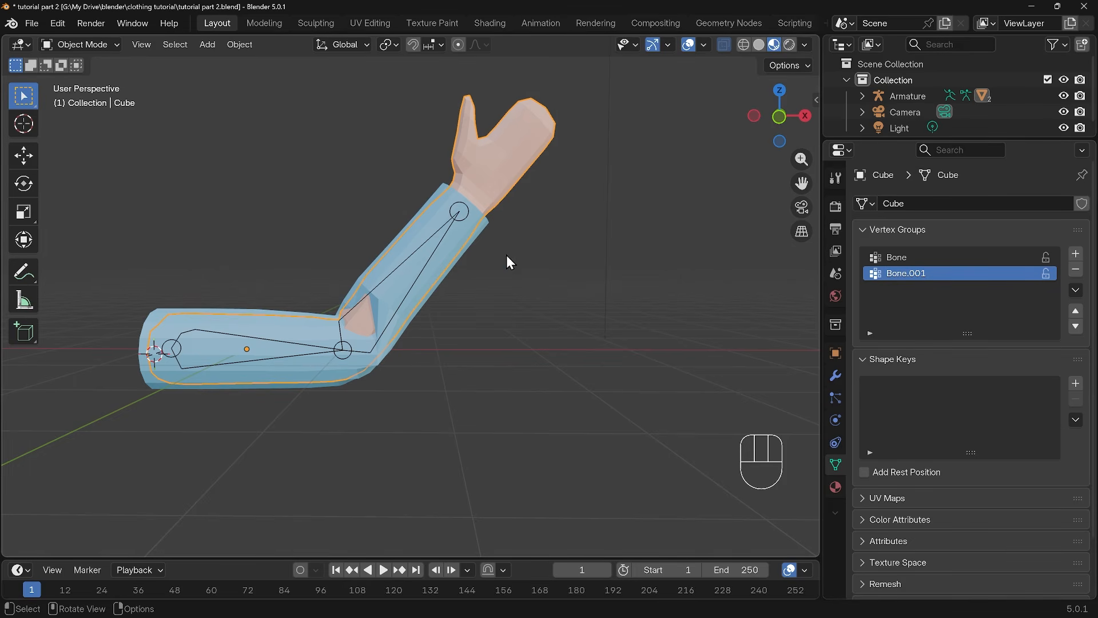
pyautogui.click(469, 239)
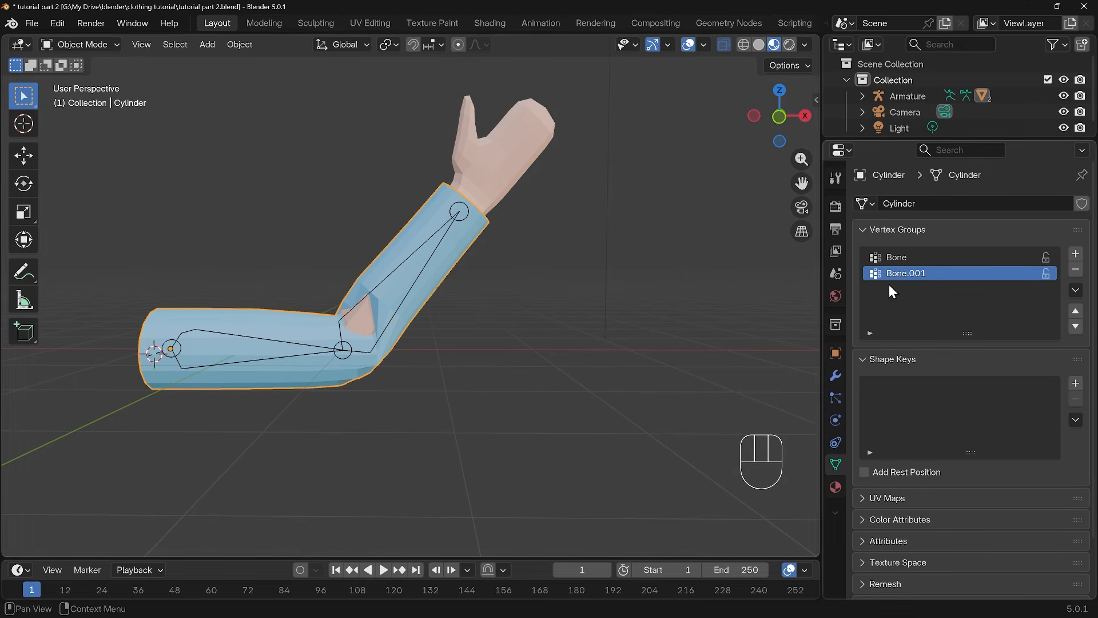
pyautogui.click(491, 190)
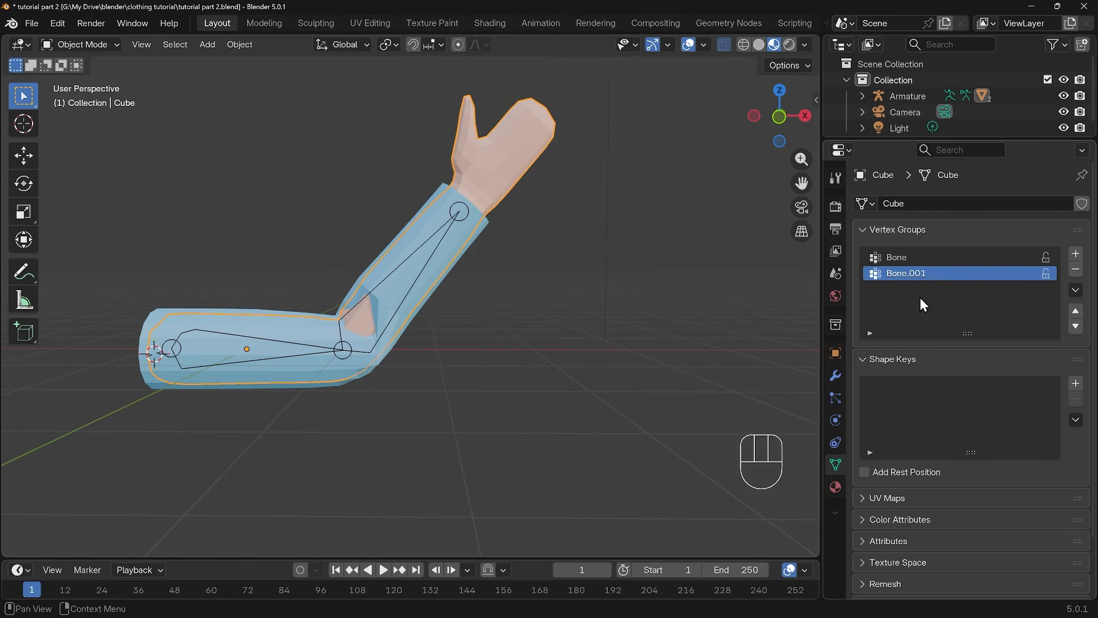
# Remove the Mask modifier from the arm mesh, leaving its Subdivision and Armature modifiers
pyautogui.click(835, 376)
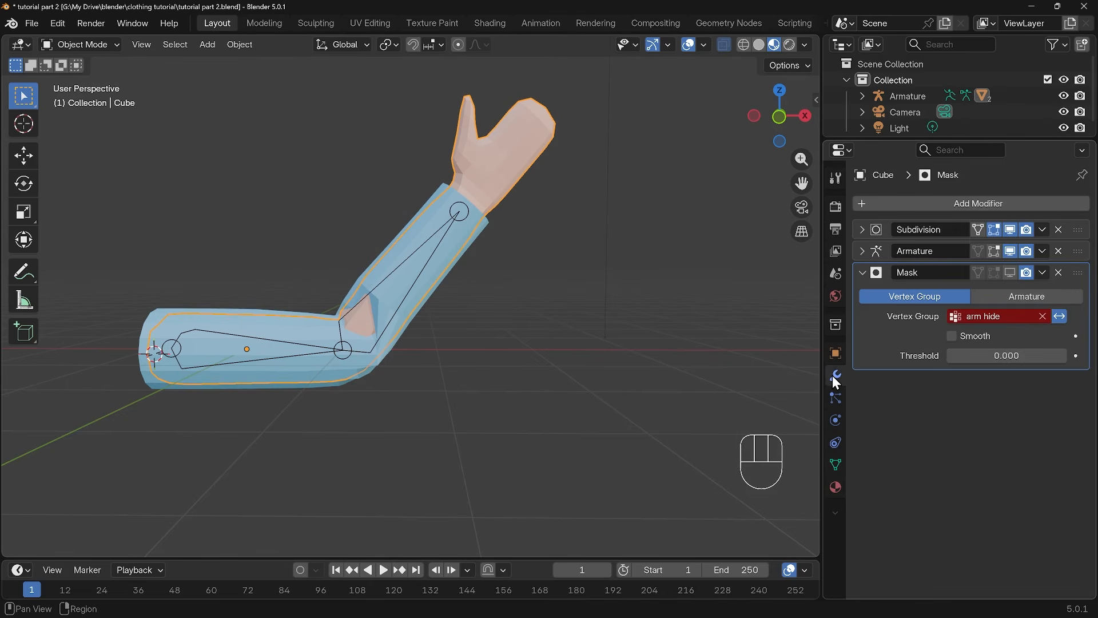
pyautogui.click(1059, 273)
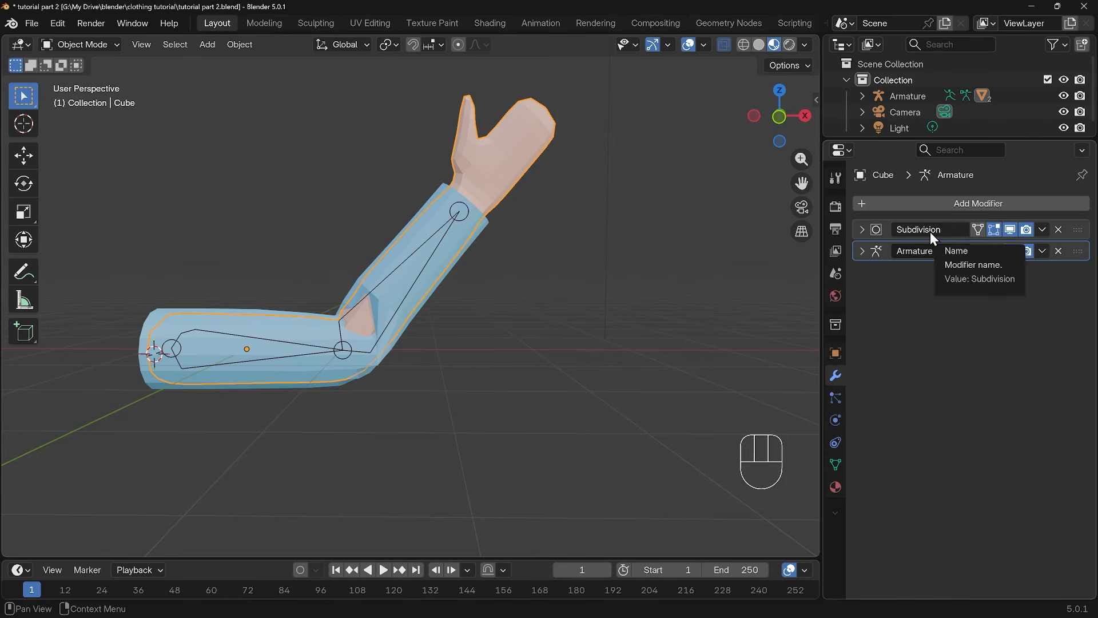
pyautogui.click(471, 229)
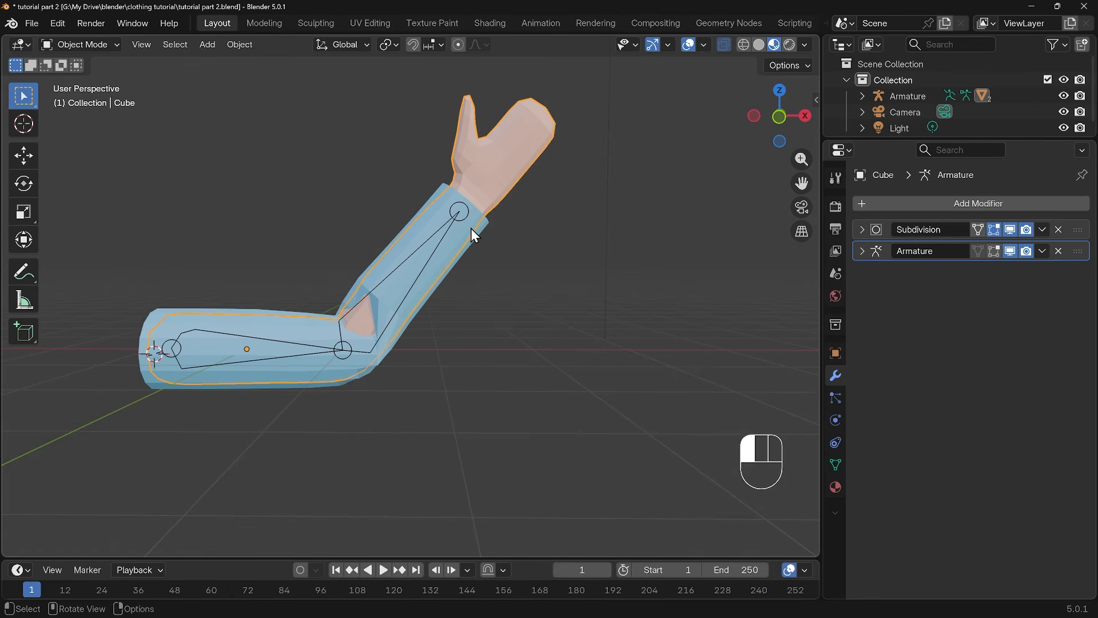
# Transfer the vertex weights from the arm to the sleeve in Weight Paint mode while the arm is bent
pyautogui.click(496, 181)
pyautogui.keyDown('shift'); pyautogui.click(476, 231); pyautogui.keyUp('shift')
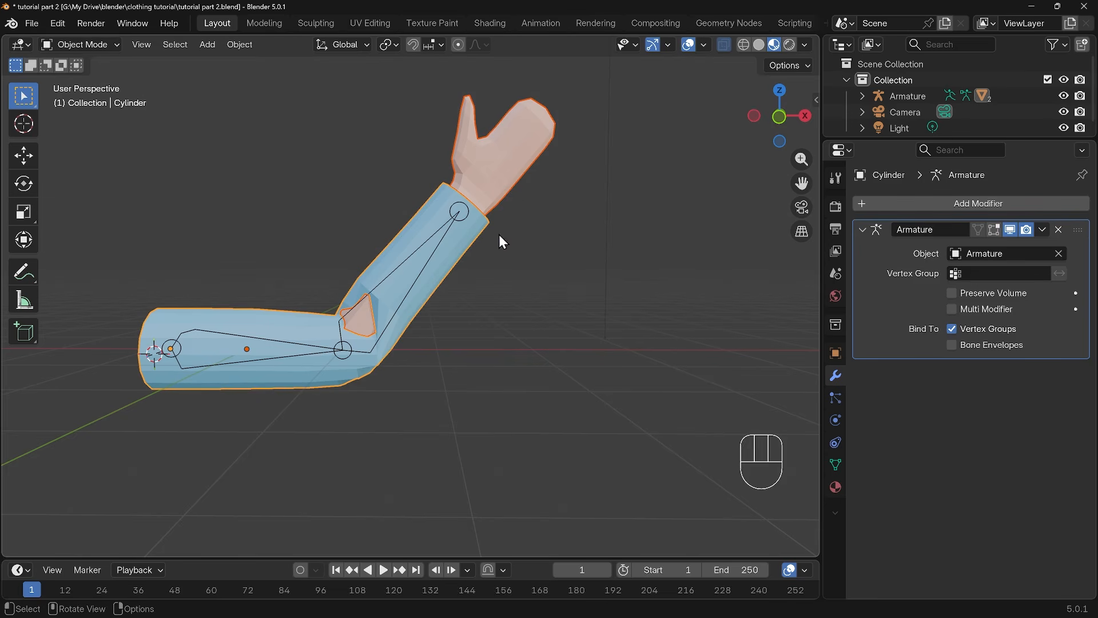
pyautogui.click(92, 43)
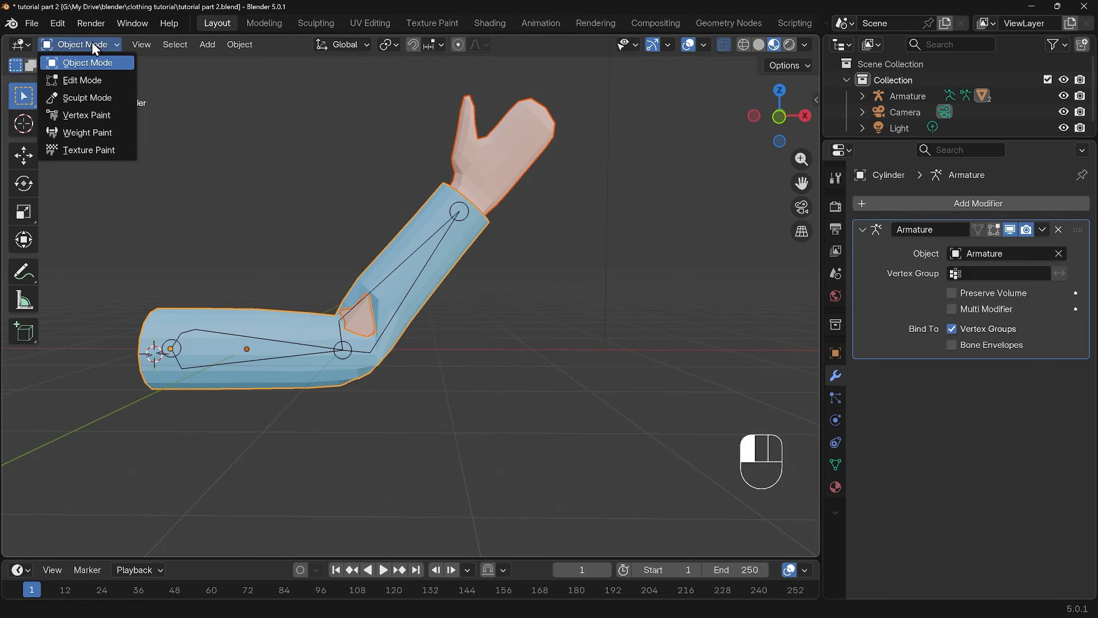
pyautogui.click(88, 135)
pyautogui.click(213, 45)
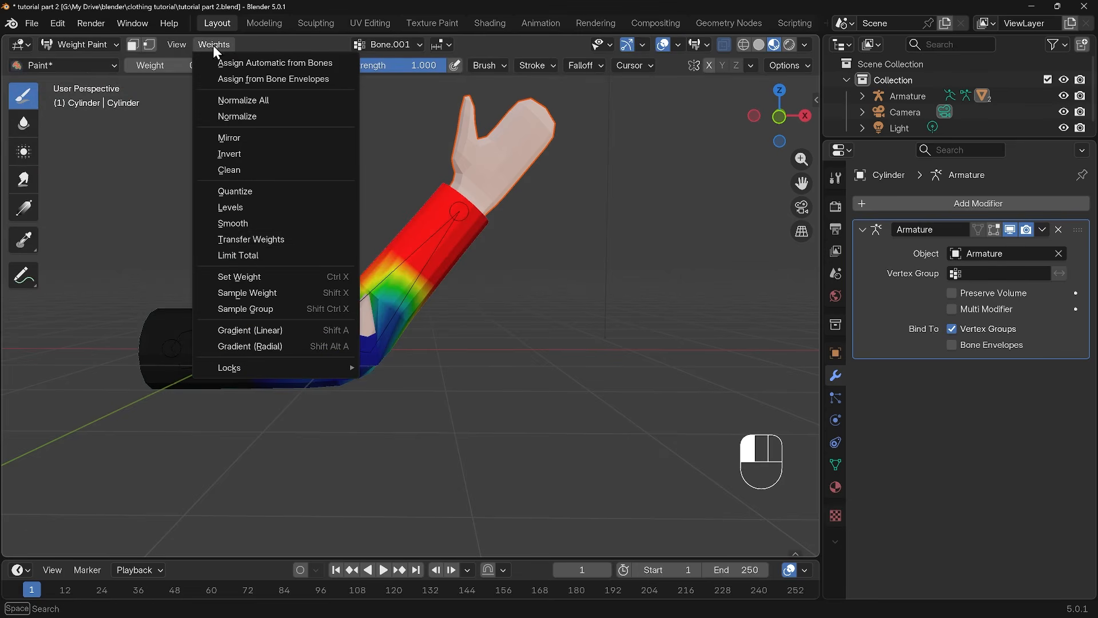
pyautogui.click(241, 241)
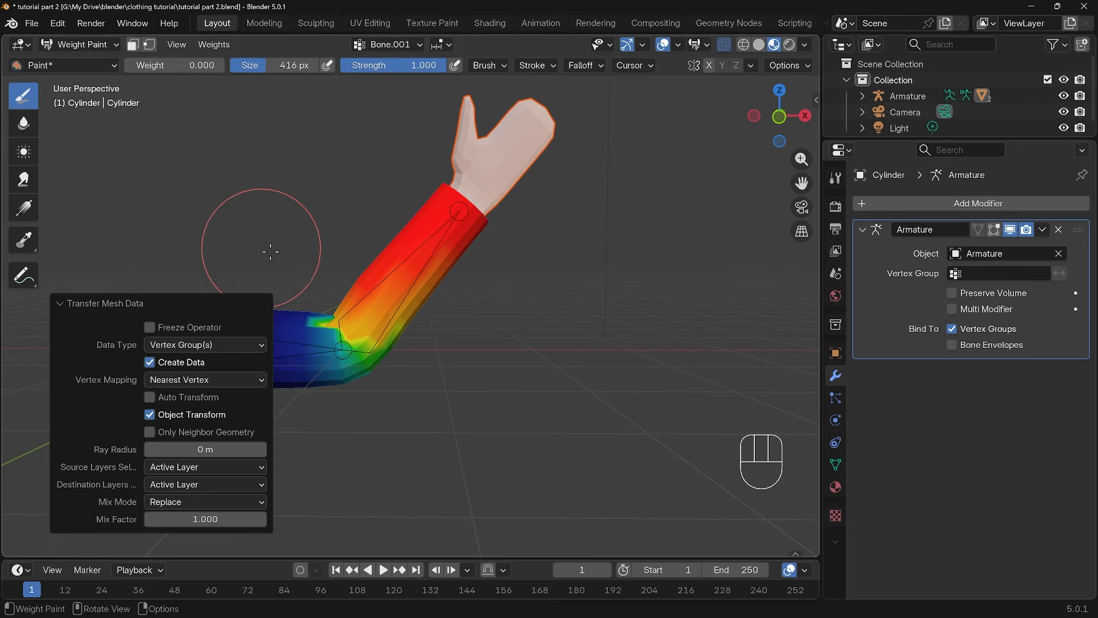
pyautogui.moveTo(526, 317)
pyautogui.keyDown('shift'); pyautogui.mouseDown(button='middle')
pyautogui.moveTo(576, 362)
pyautogui.moveTo(509, 397)
pyautogui.moveTo(534, 391)
pyautogui.moveTo(601, 331)
pyautogui.moveTo(549, 368)
pyautogui.mouseUp(button='middle'); pyautogui.keyUp('shift')
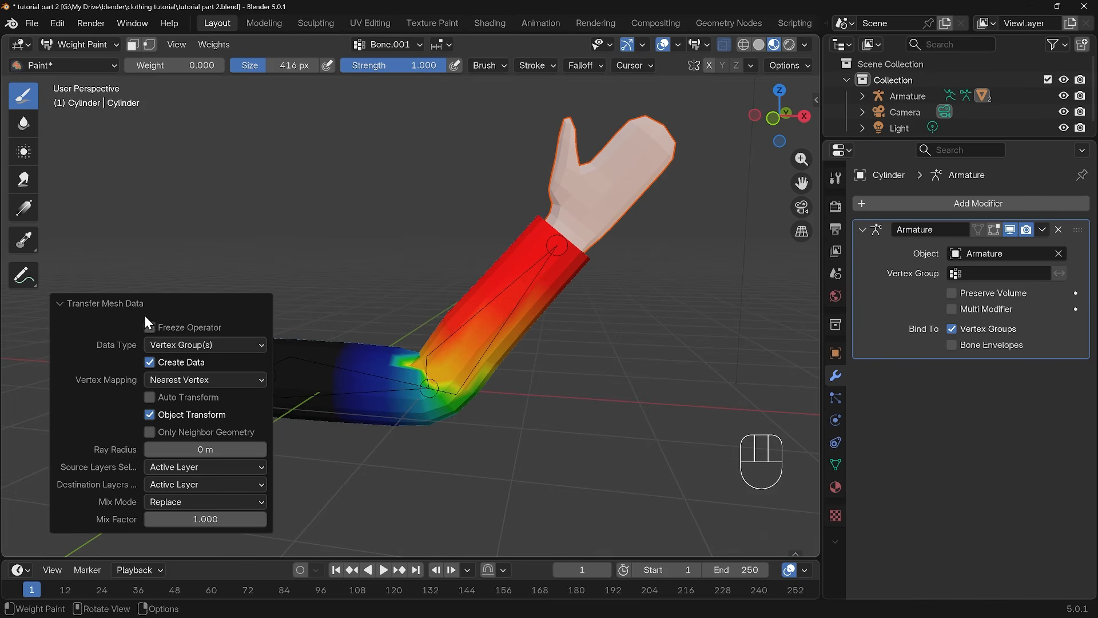
# Try the Nearest Edge Vertex and Nearest Edge Interpolated mappings, restore Nearest Vertex, and set the transfer's ray radius to 1.74 m
pyautogui.click(177, 379)
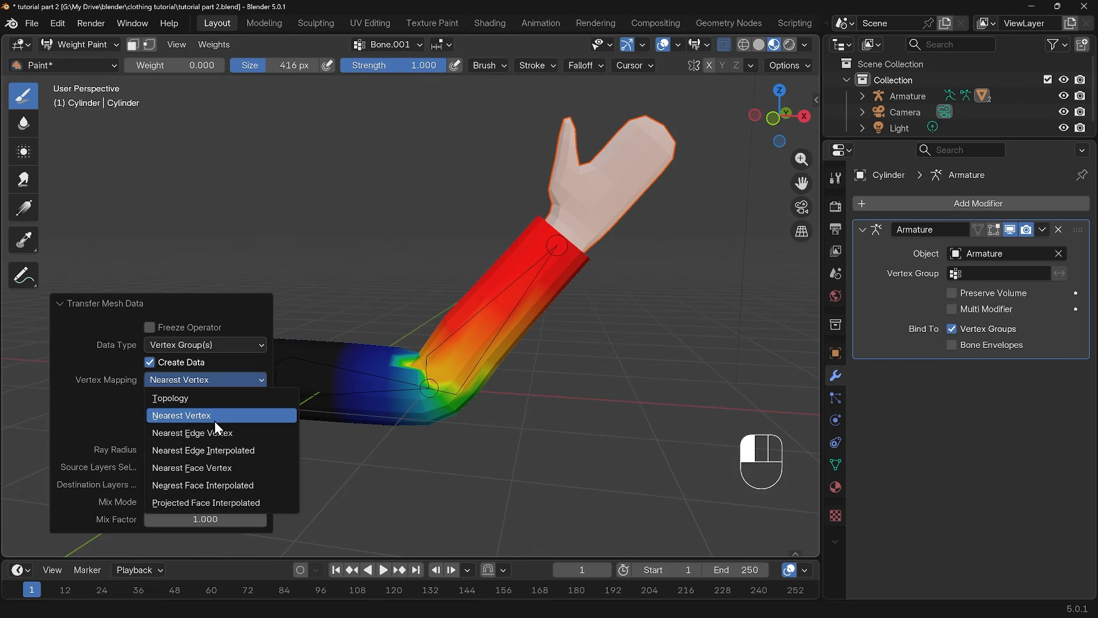
pyautogui.click(191, 433)
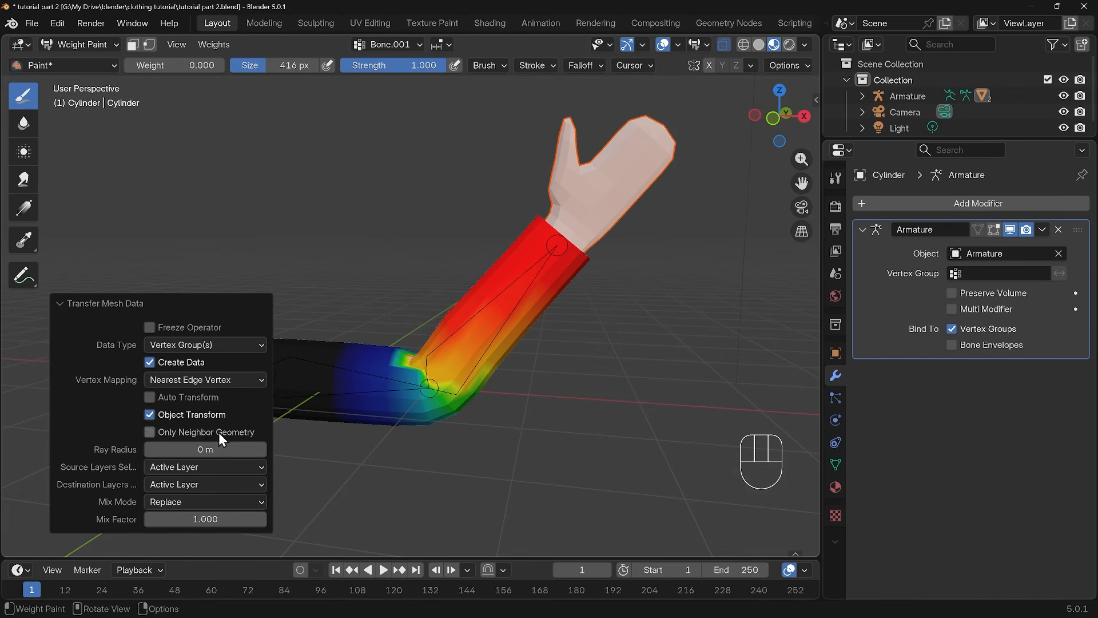
pyautogui.click(202, 383)
pyautogui.click(194, 451)
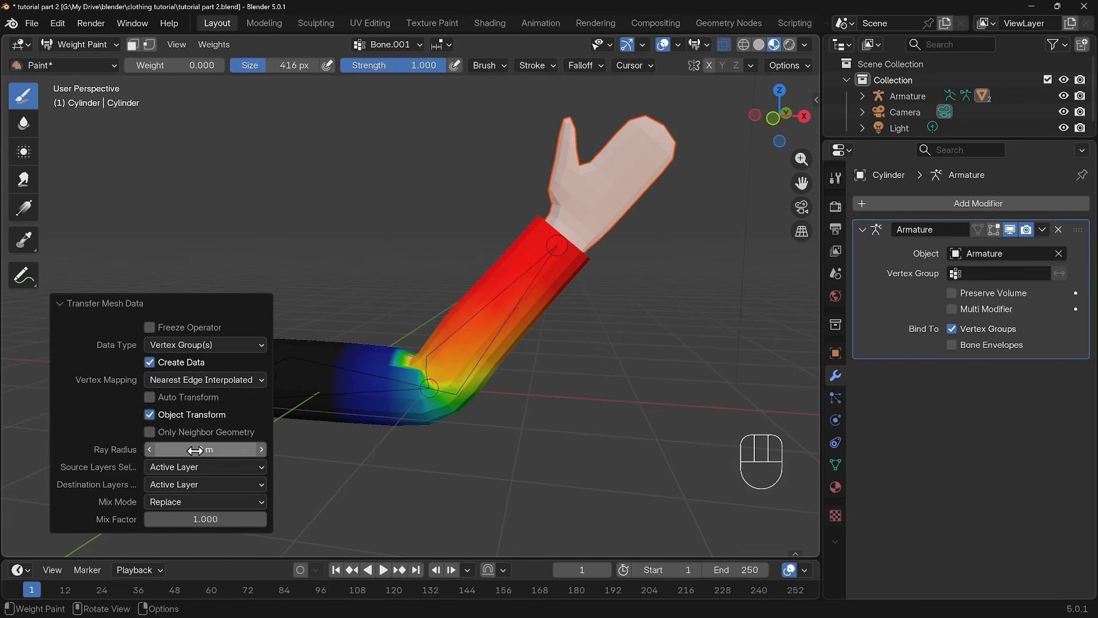
pyautogui.click(201, 382)
pyautogui.click(180, 416)
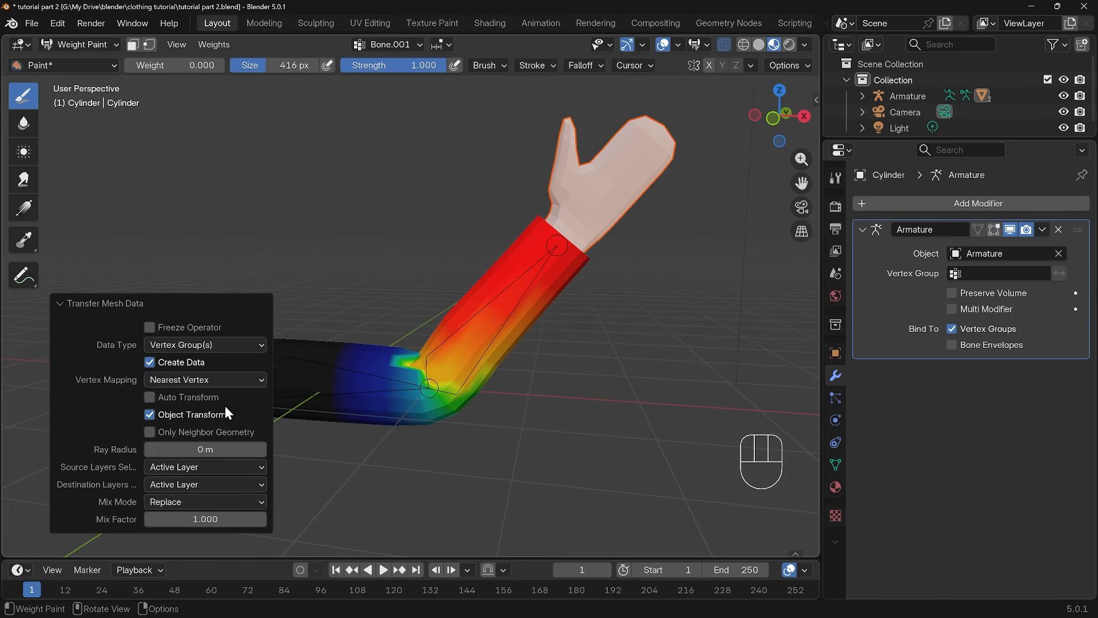
pyautogui.moveTo(204, 449); pyautogui.dragTo(264, 449)
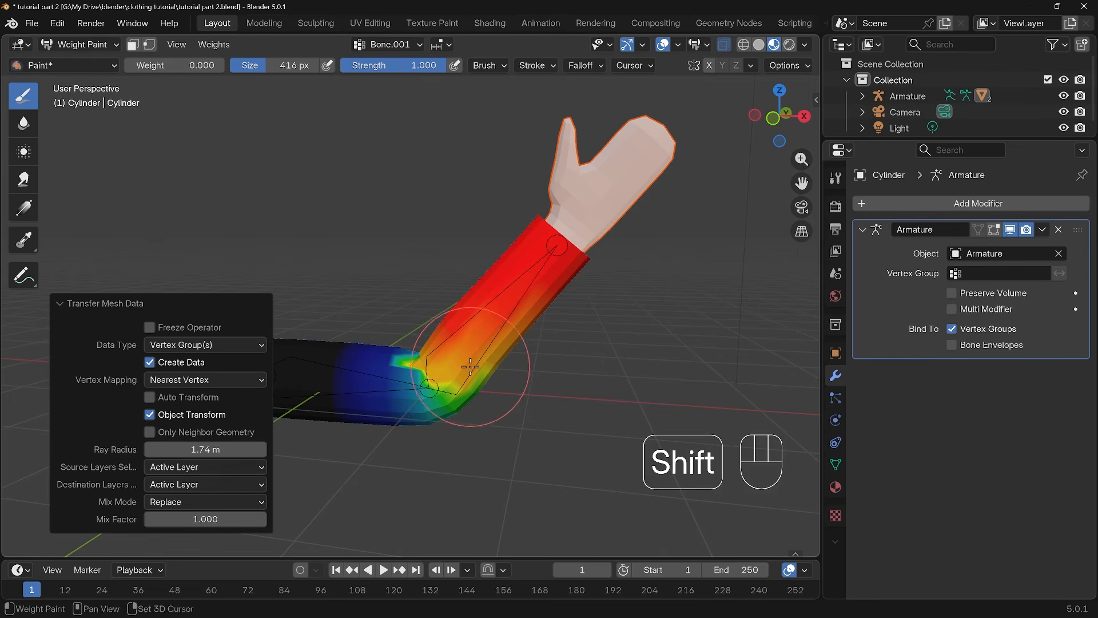
# Leave Weight Paint, put the armature into Pose Mode, and test the elbow deformation by temporarily rotating the forearm bone
pyautogui.keyDown('shift'); pyautogui.moveTo(478, 366); pyautogui.dragTo(535, 364, button='middle'); pyautogui.keyUp('shift')
pyautogui.hotkey('ctrl', 'Tab')
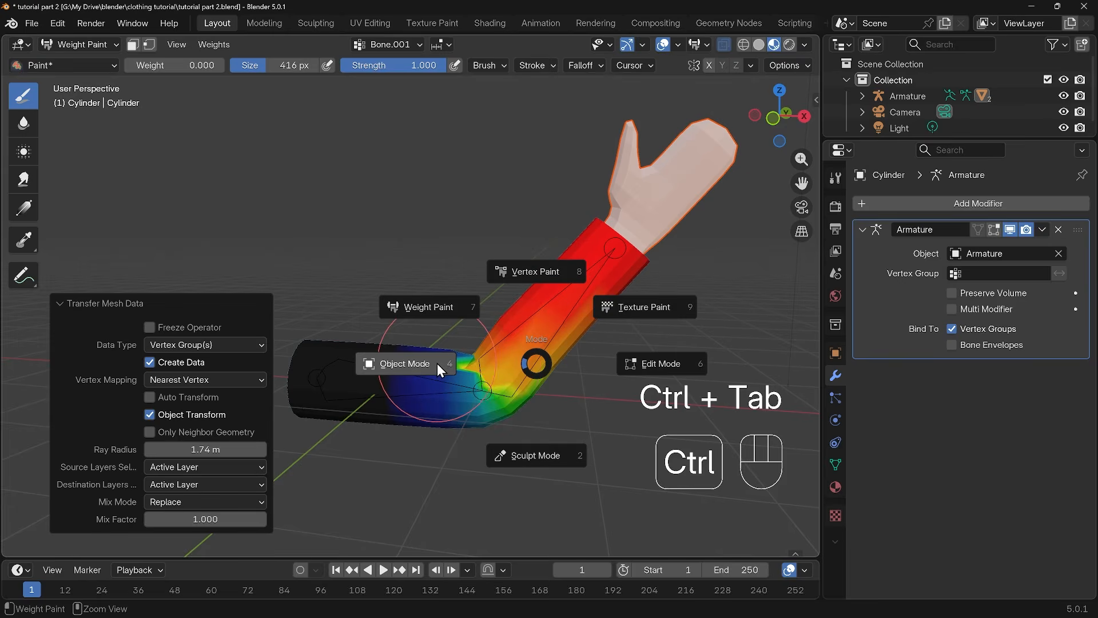
pyautogui.click(437, 362)
pyautogui.click(538, 314)
pyautogui.click(80, 44)
pyautogui.click(89, 98)
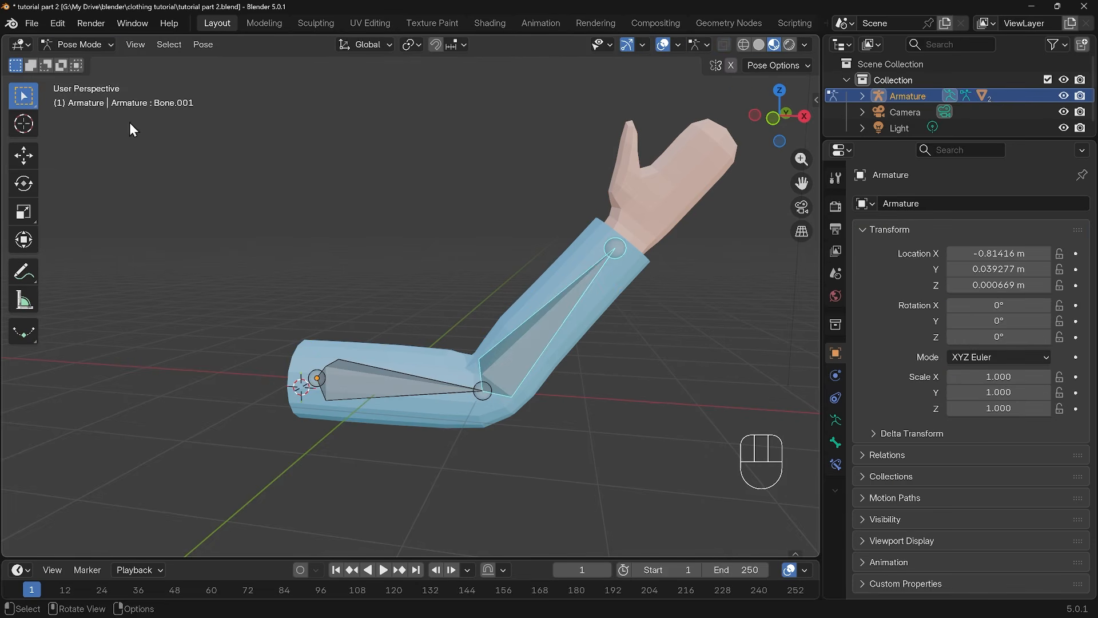
pyautogui.press('r')
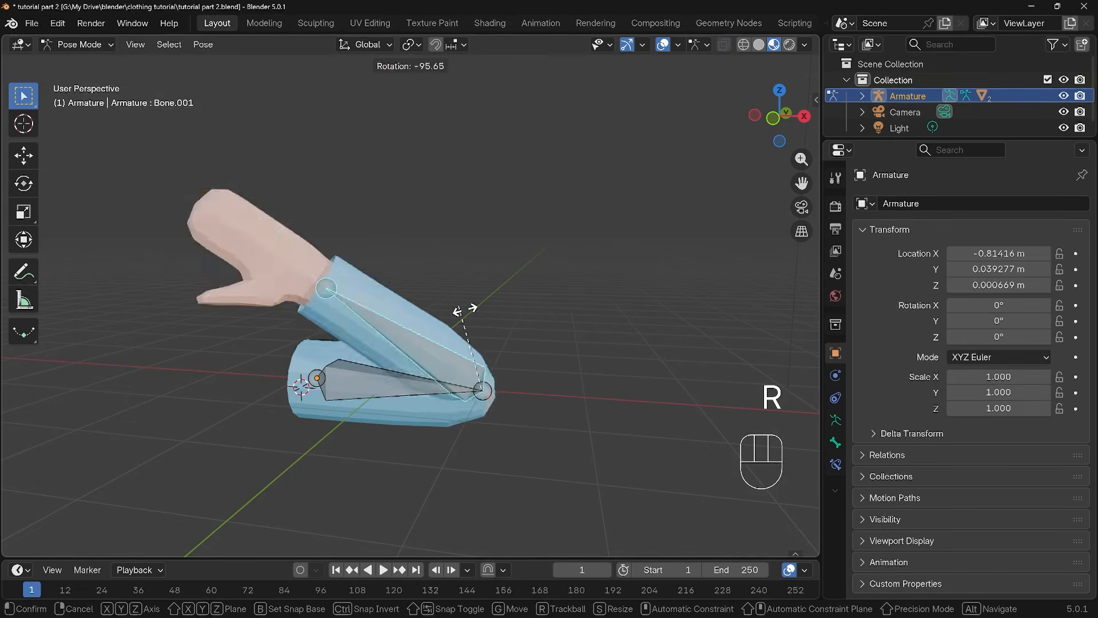
pyautogui.click(568, 386)
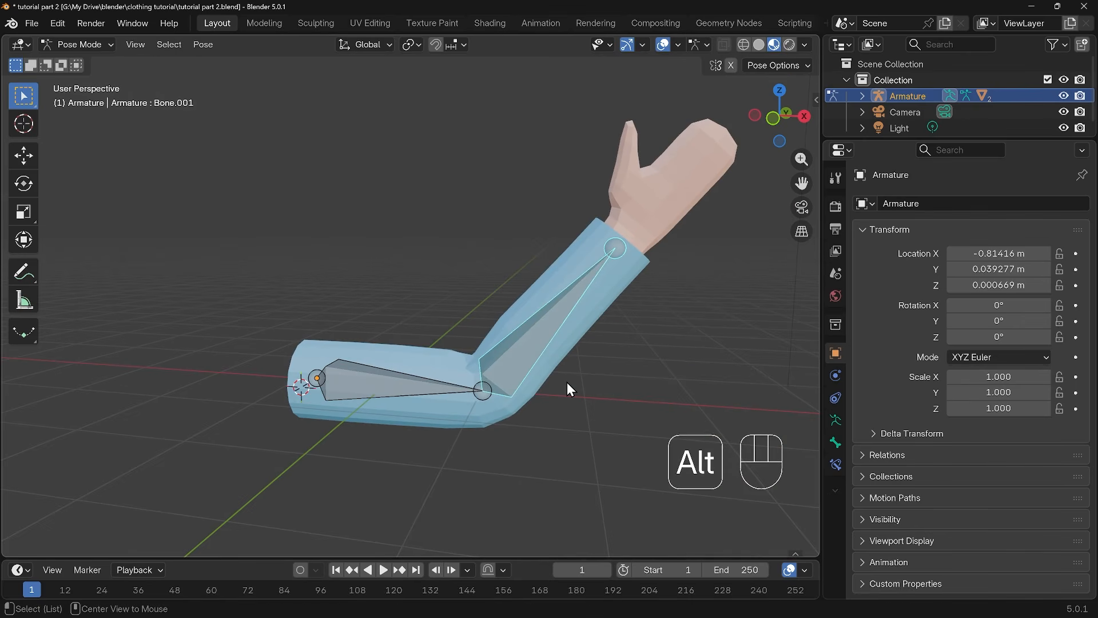
# Clear the forearm bone's rotation to straighten the arm, and return the armature to Object Mode
pyautogui.hotkey('alt', 'r')
pyautogui.keyDown('shift'); pyautogui.moveTo(637, 422); pyautogui.dragTo(534, 337, button='middle'); pyautogui.keyUp('shift')
pyautogui.hotkey('ctrl', 'Tab')
pyautogui.hotkey('ctrl', 'Tab')
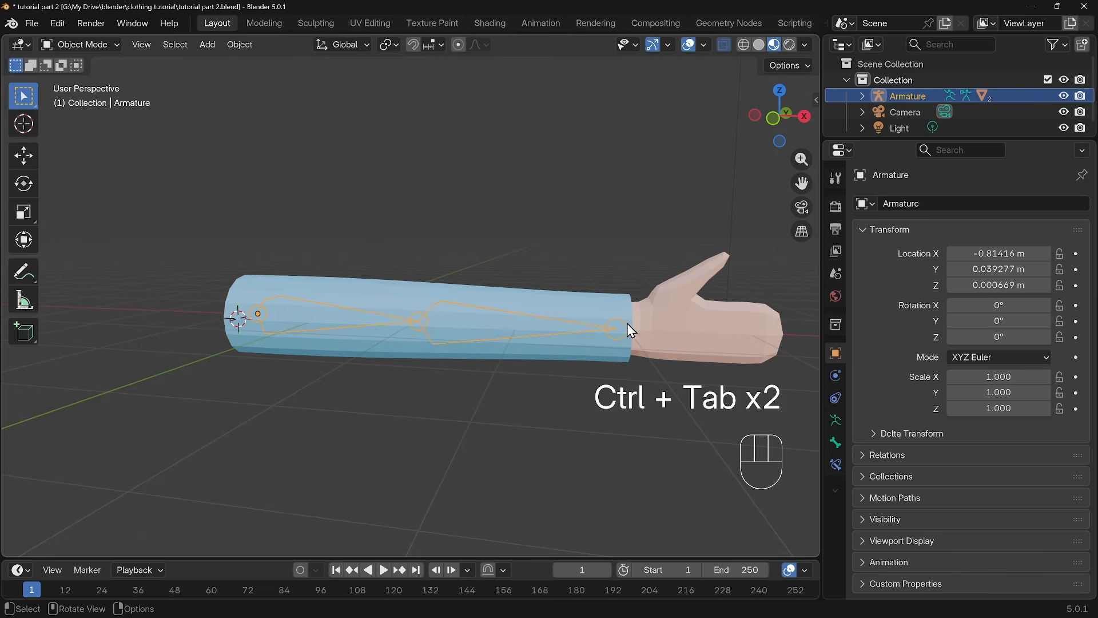
# Transfer the weights from the straightened arm to the sleeve in Weight Paint mode, with the arm selected first and the sleeve active
pyautogui.click(682, 327)
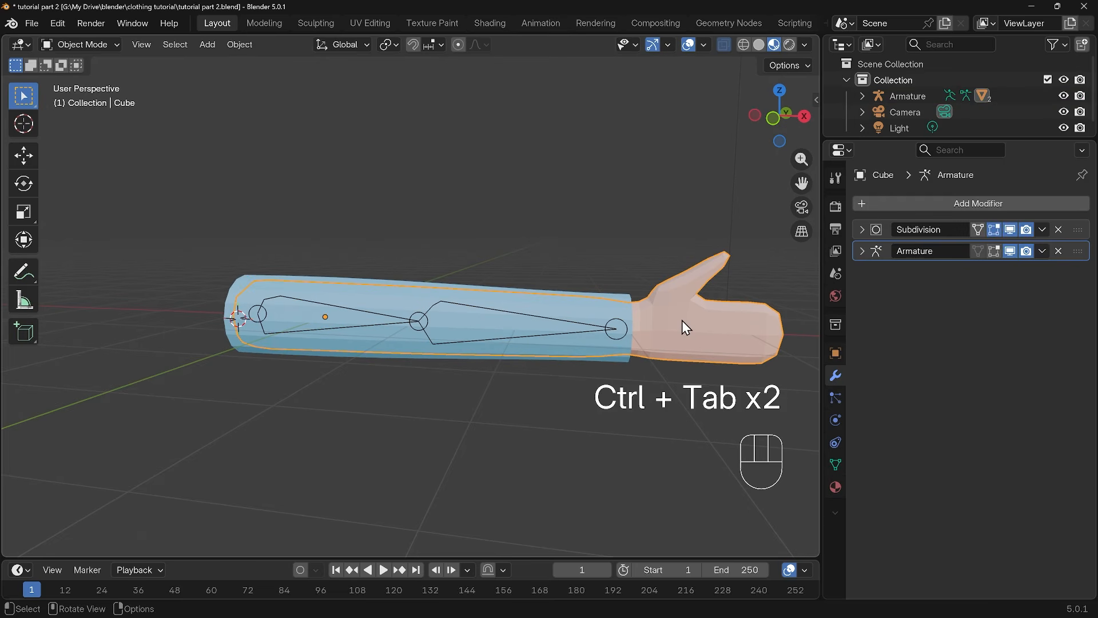
pyautogui.keyDown('shift'); pyautogui.click(590, 310); pyautogui.keyUp('shift')
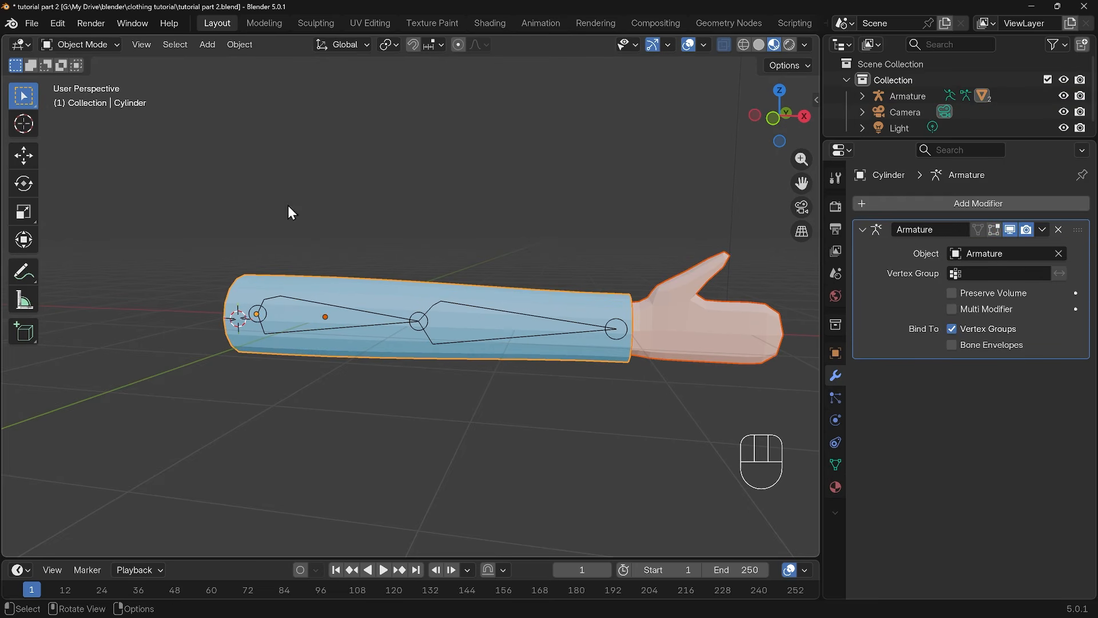
pyautogui.click(73, 42)
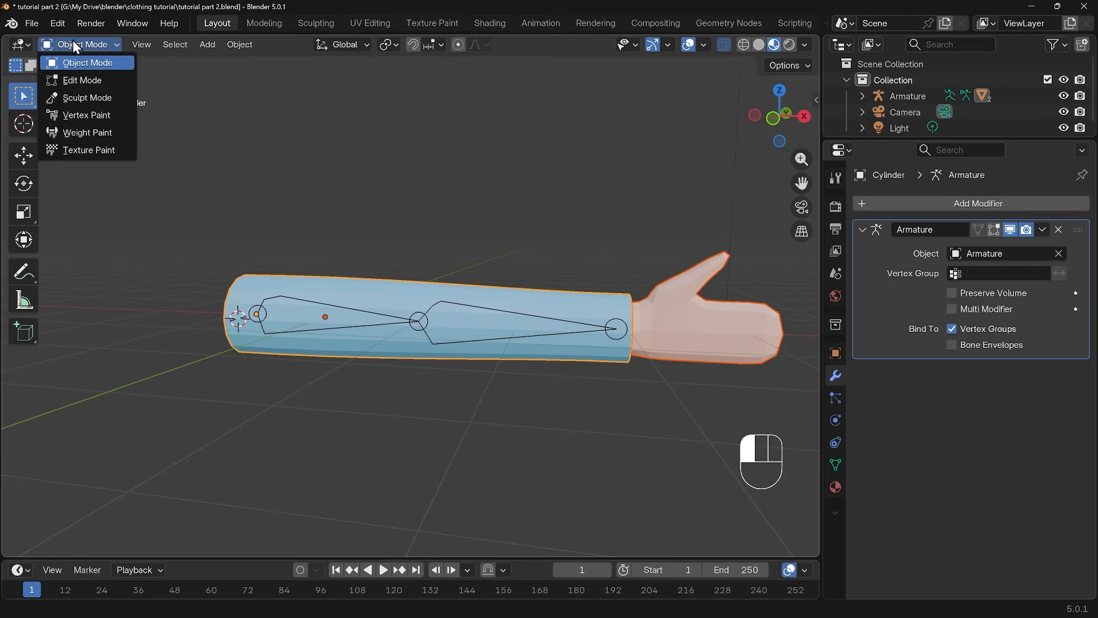
pyautogui.click(83, 115)
pyautogui.click(216, 44)
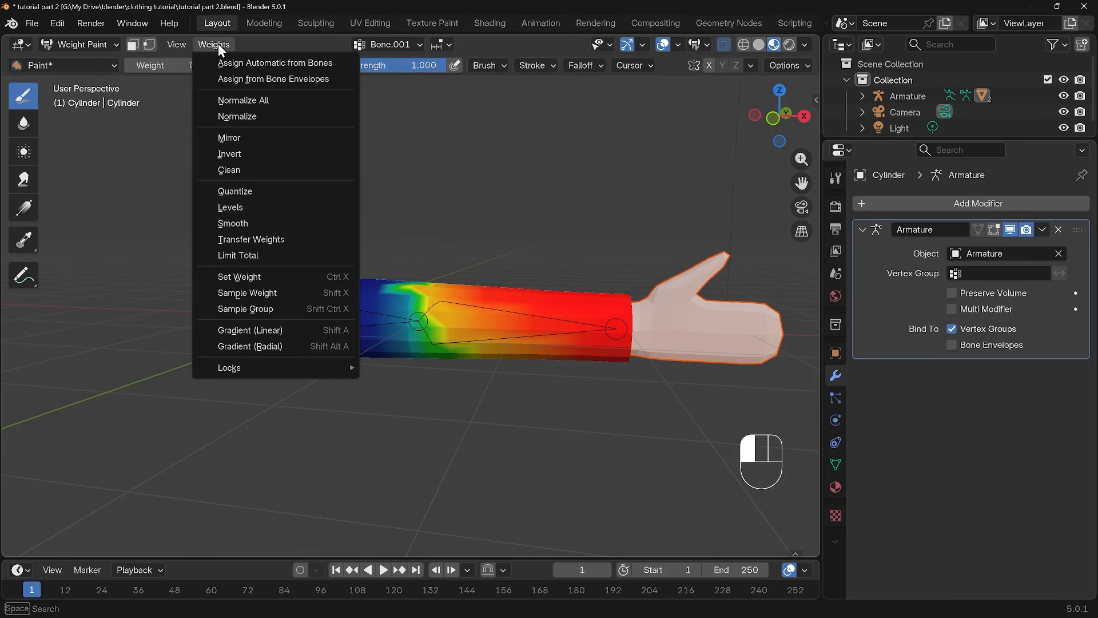
pyautogui.click(247, 241)
pyautogui.moveTo(426, 264); pyautogui.dragTo(394, 325, button='middle')
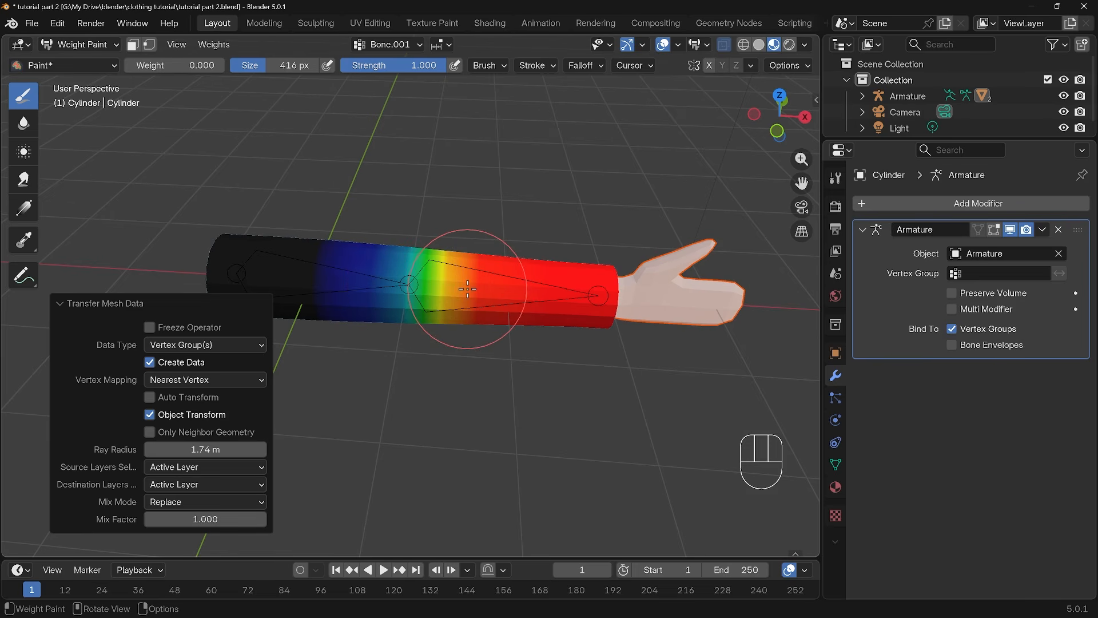
pyautogui.moveTo(529, 336); pyautogui.dragTo(511, 290, button='middle')
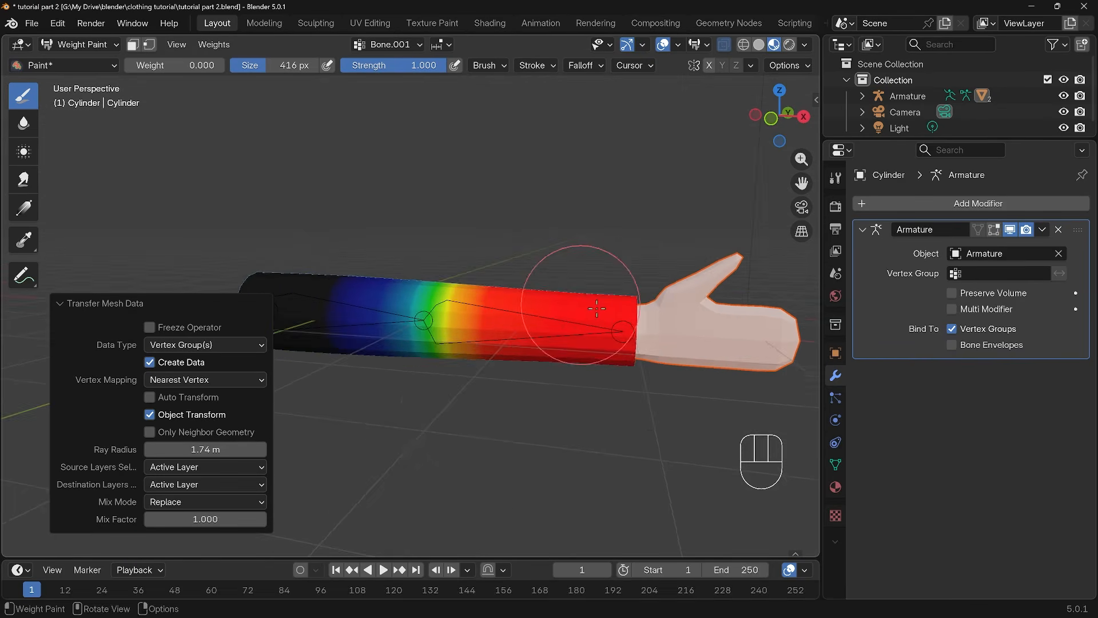
pyautogui.keyDown('shift'); pyautogui.moveTo(641, 326); pyautogui.dragTo(561, 299, button='middle'); pyautogui.keyUp('shift')
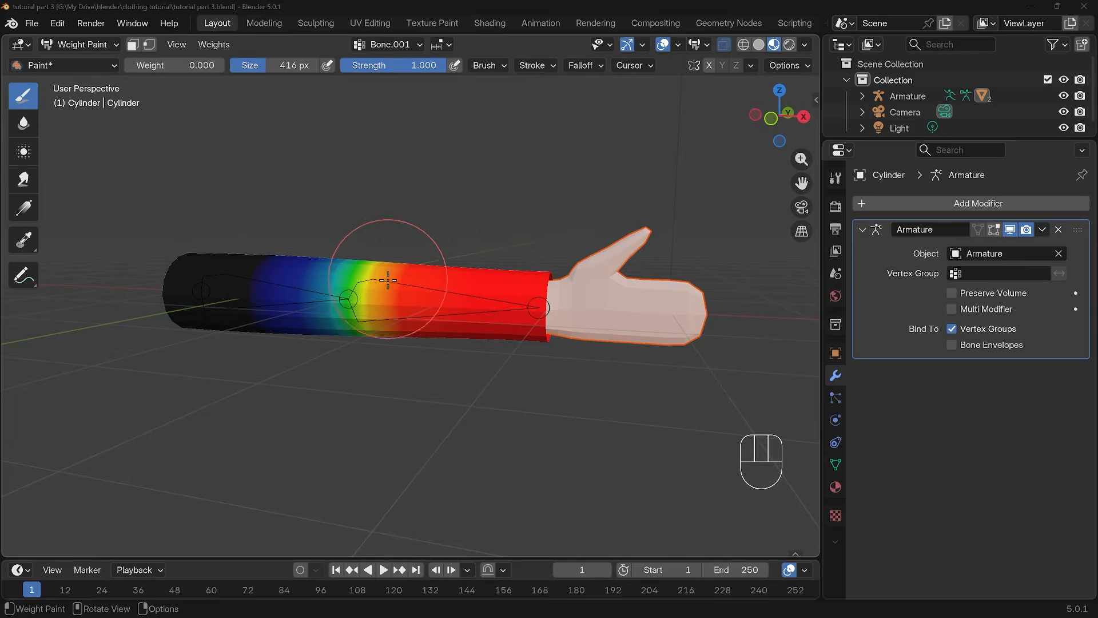
# Return the sleeve to Object Mode and rotate the armature's forearm bone about -62.7° in Pose Mode
pyautogui.hotkey('ctrl', 'Tab')
pyautogui.click(318, 318)
pyautogui.keyDown('shift'); pyautogui.moveTo(467, 348); pyautogui.dragTo(516, 354, button='middle'); pyautogui.keyUp('shift')
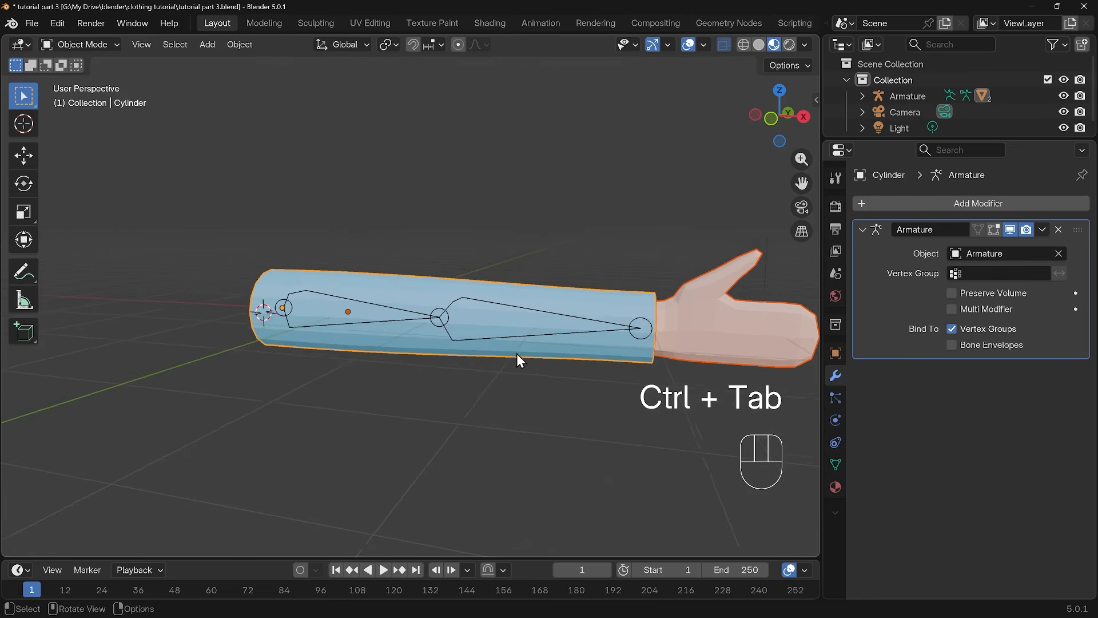
pyautogui.click(501, 307)
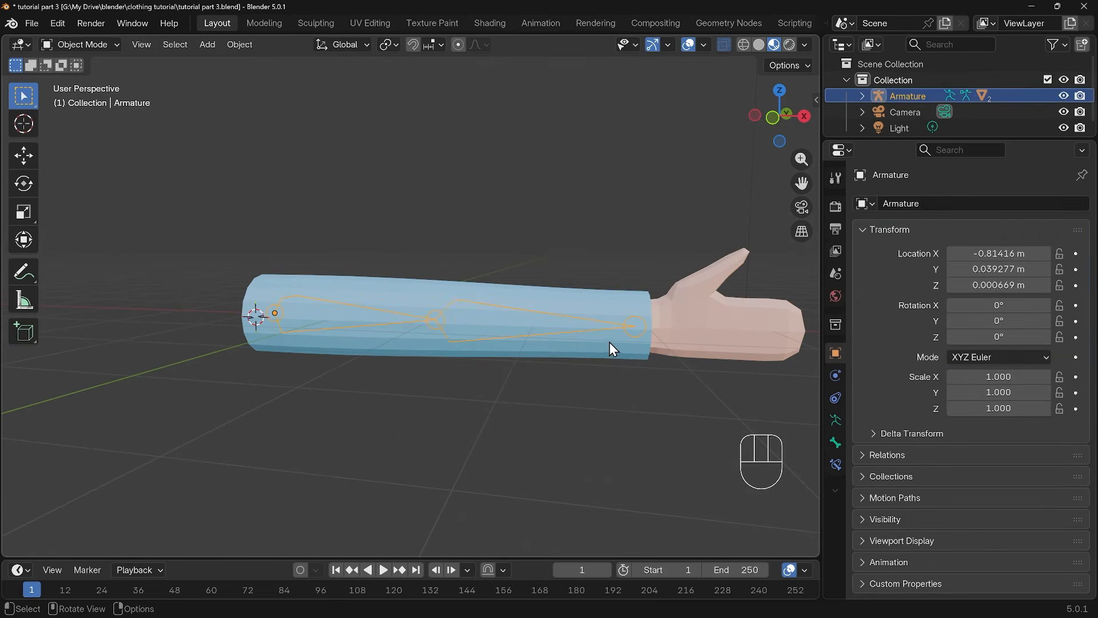
pyautogui.hotkey('ctrl', 'Tab')
pyautogui.press('r')
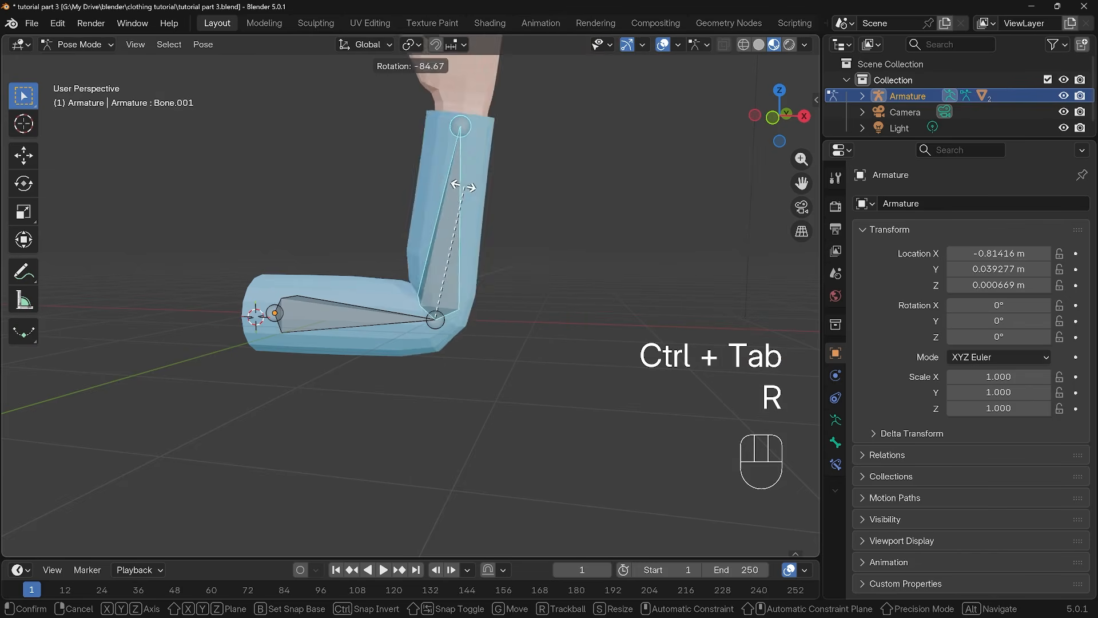
pyautogui.click(505, 227)
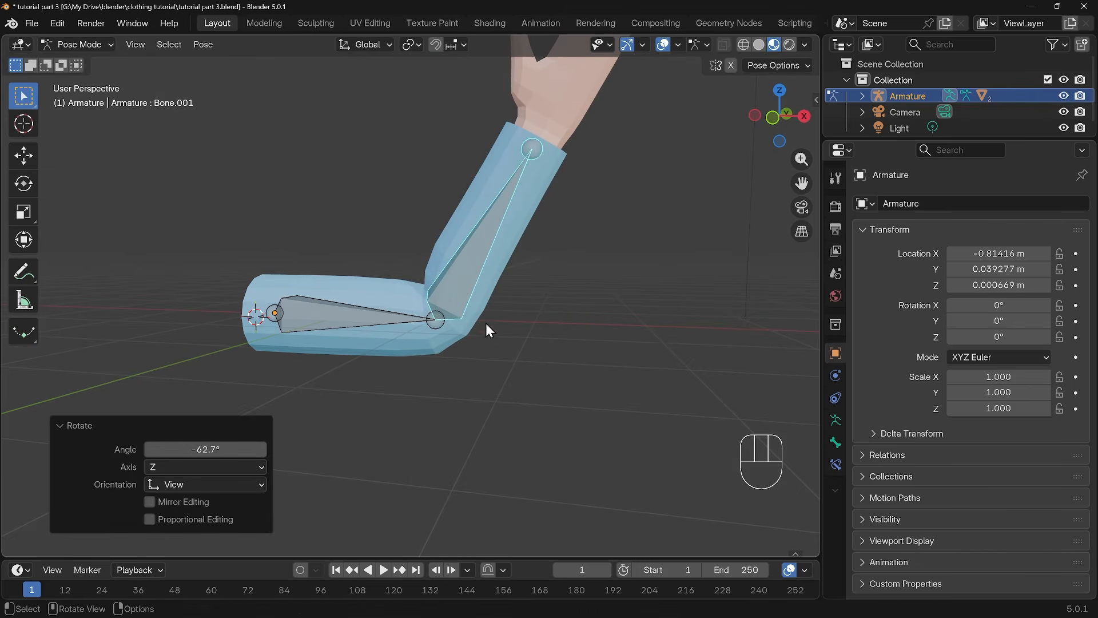
# With armature and sleeve selected, paint weight 0.000 at full strength over the sleeve's elbow for the forearm bone, and return to Object Mode
pyautogui.hotkey('ctrl', 'Tab')
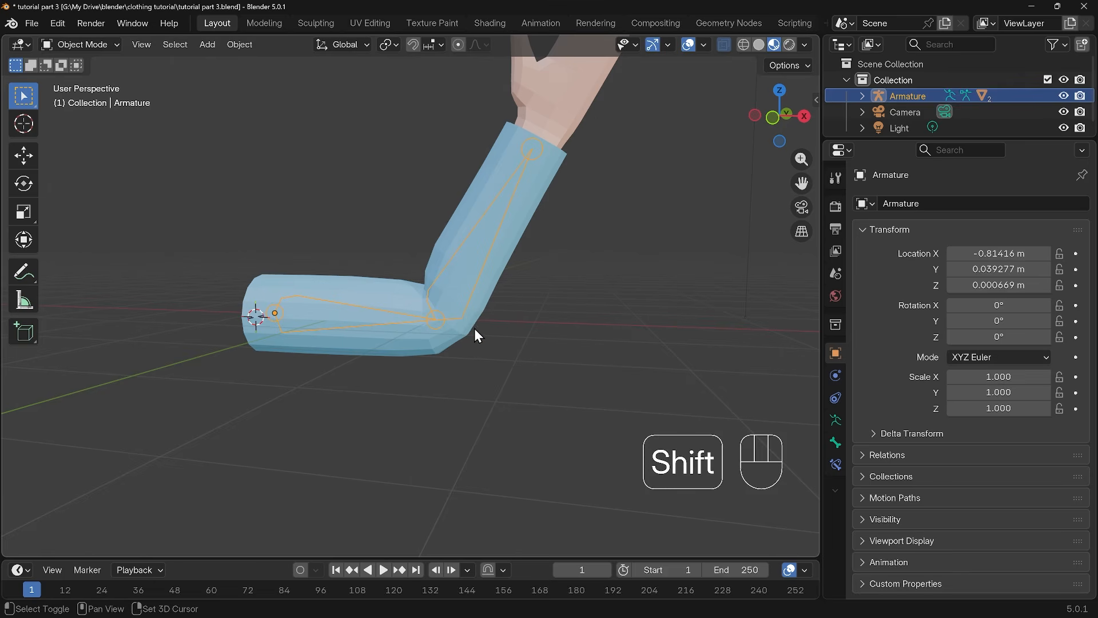
pyautogui.keyDown('shift'); pyautogui.click(472, 328); pyautogui.keyUp('shift')
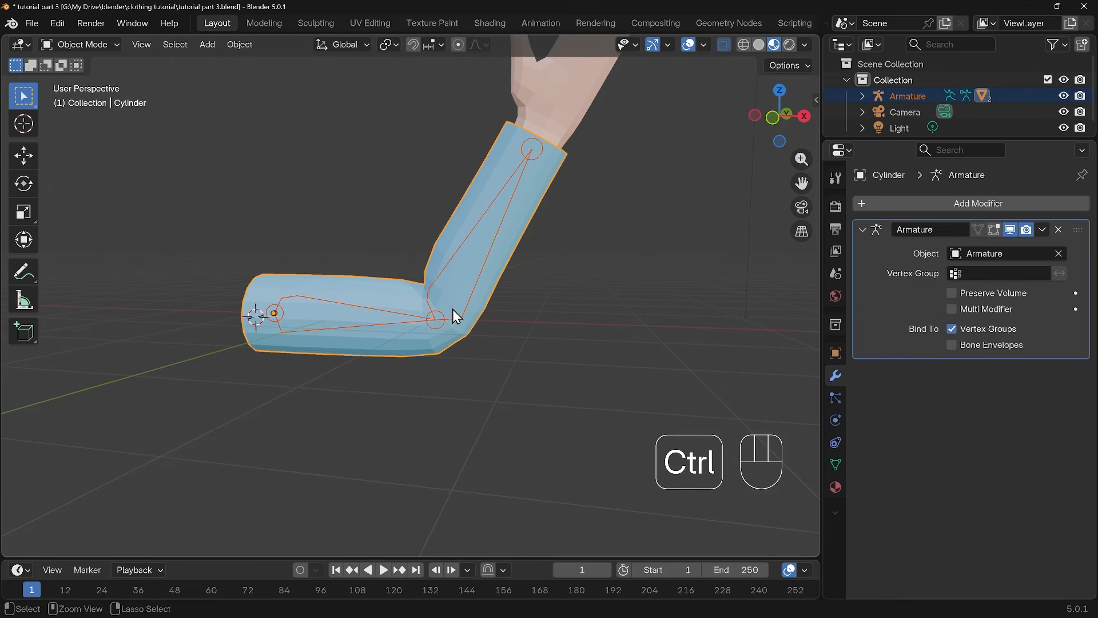
pyautogui.hotkey('ctrl', 'Tab')
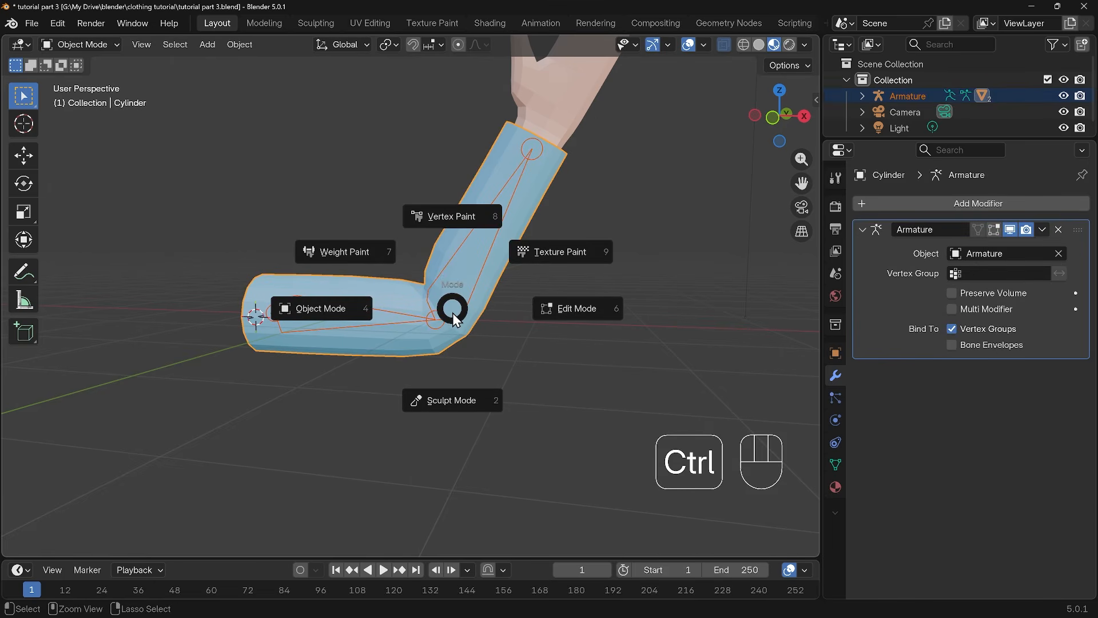
pyautogui.click(359, 254)
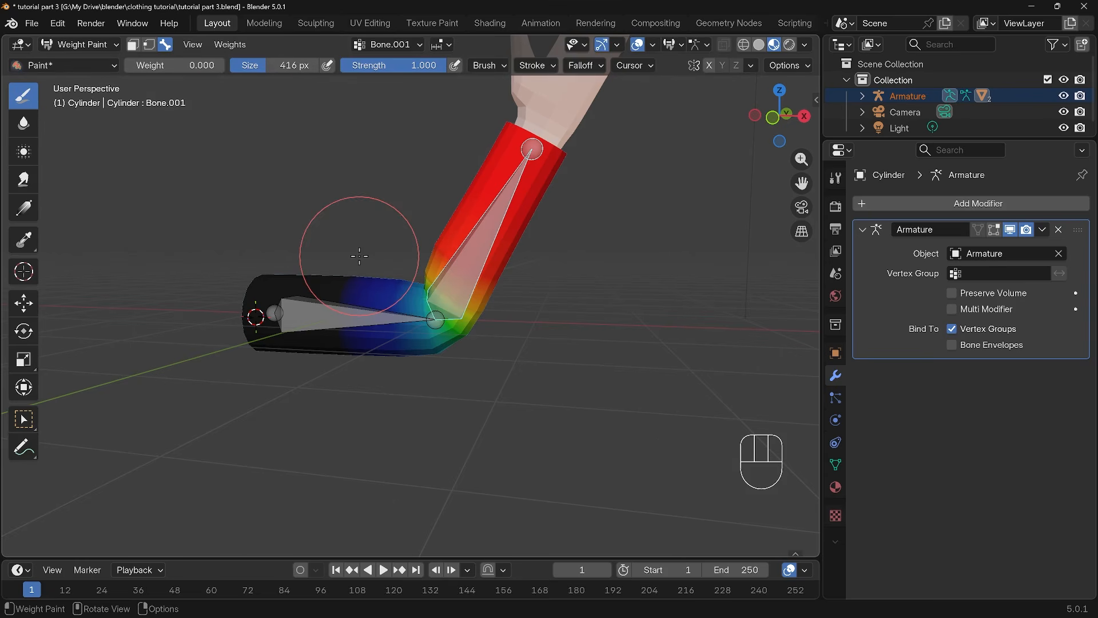
pyautogui.click(440, 319)
pyautogui.click(458, 330)
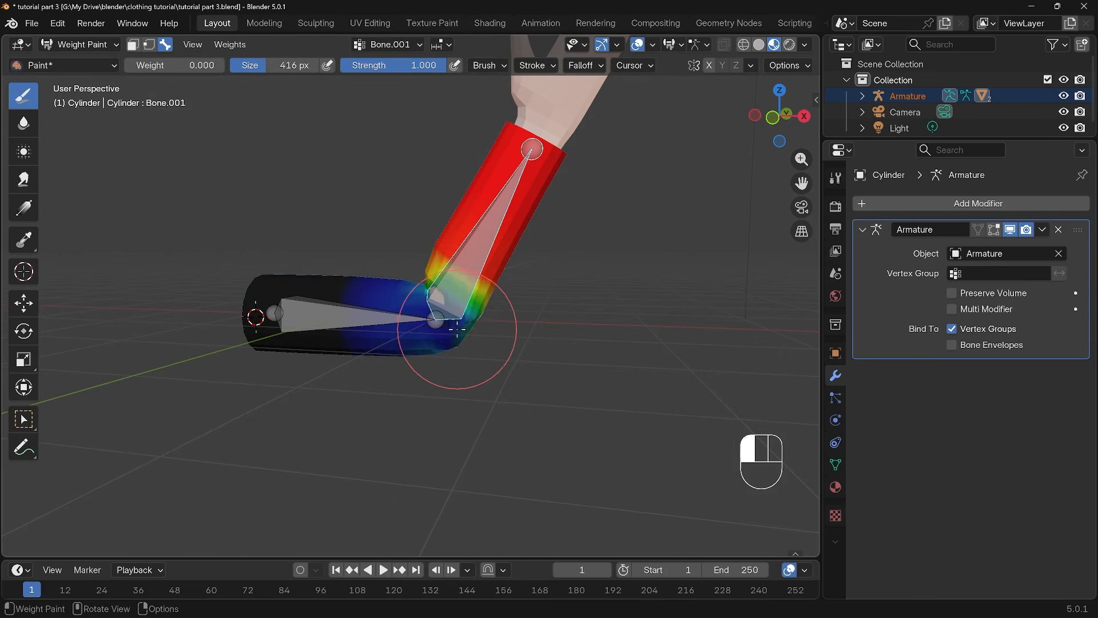
pyautogui.moveTo(491, 357)
pyautogui.mouseDown(button='middle')
pyautogui.moveTo(392, 355)
pyautogui.moveTo(380, 319)
pyautogui.mouseUp(button='middle')
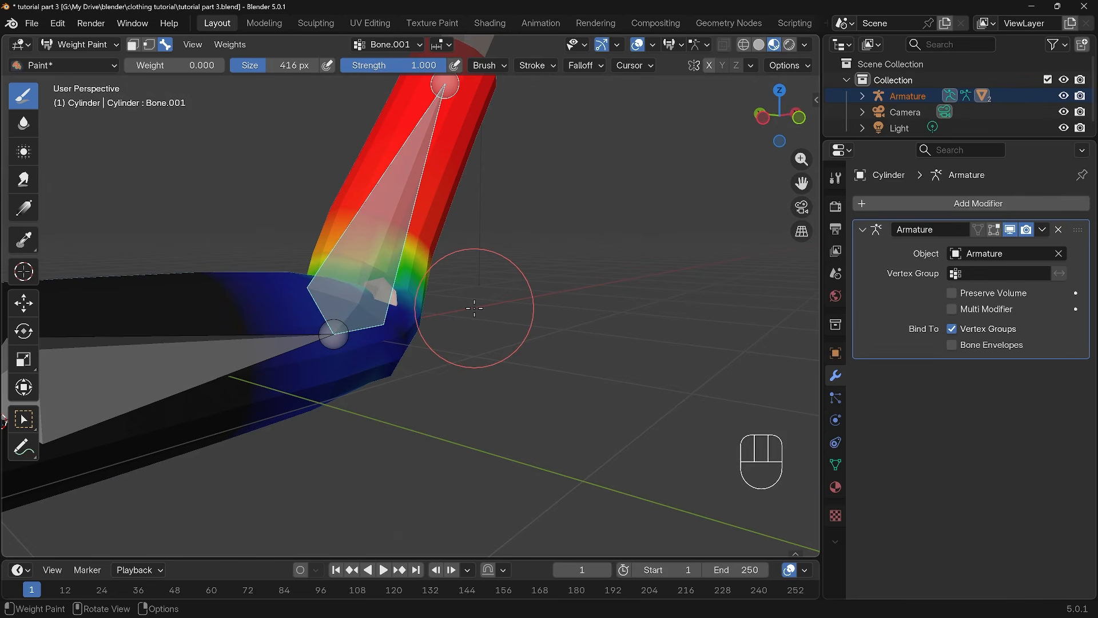
pyautogui.scroll(-5, 451, 315)
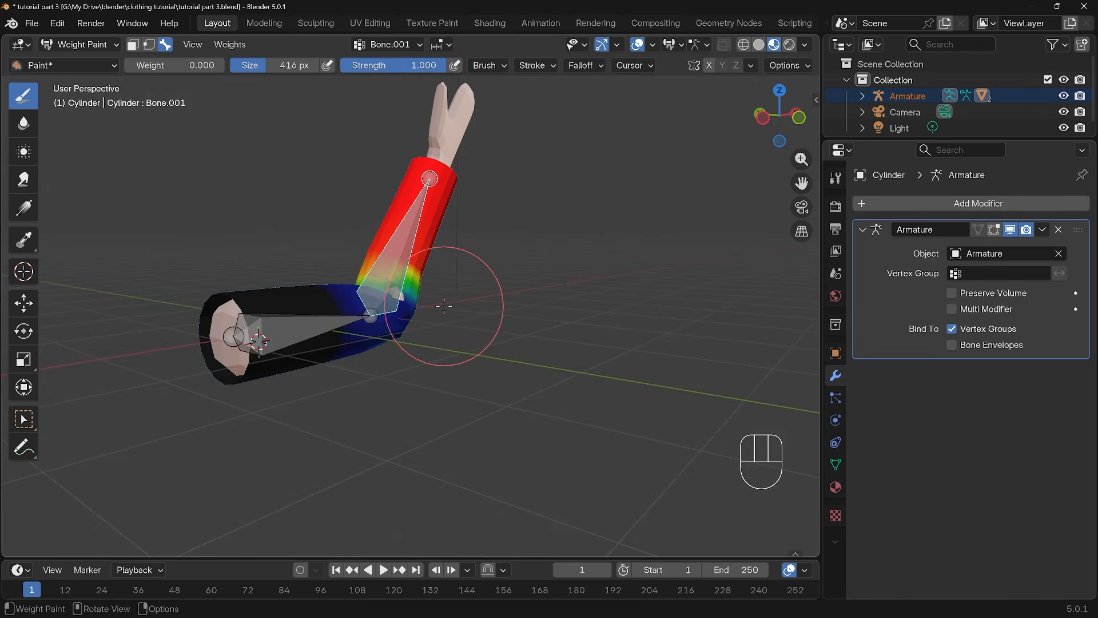
pyautogui.moveTo(557, 378)
pyautogui.mouseDown(button='middle')
pyautogui.moveTo(471, 378)
pyautogui.moveTo(498, 382)
pyautogui.mouseUp(button='middle')
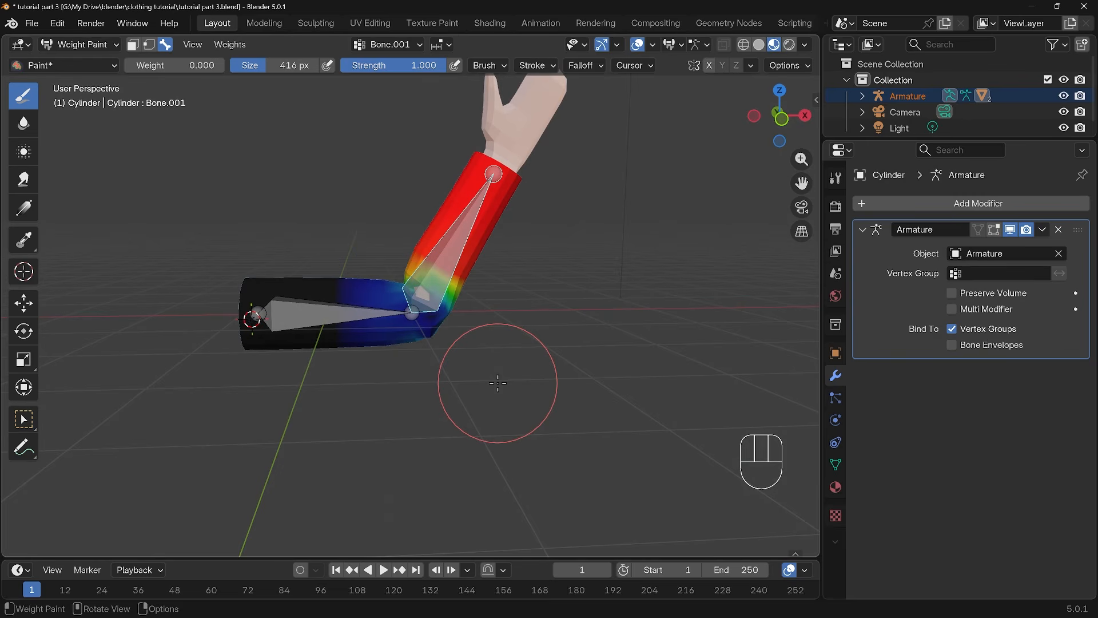
pyautogui.hotkey('ctrl', 'Tab')
pyautogui.click(387, 382)
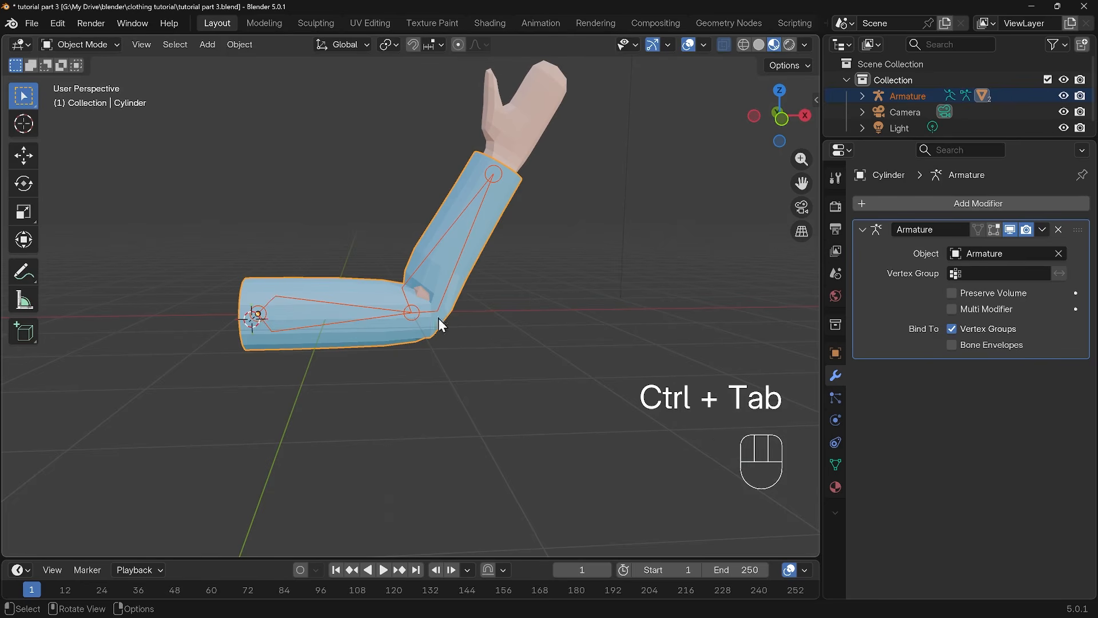
# Select only the sleeve and add a Basis shape key plus a second shape key to it
pyautogui.click(485, 239)
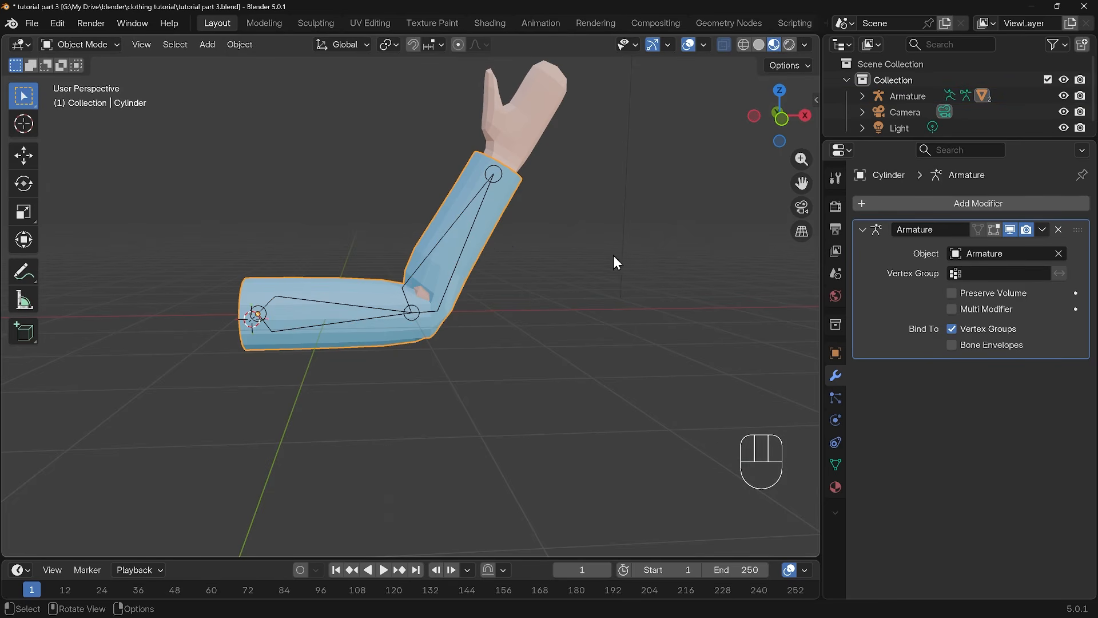
pyautogui.click(835, 465)
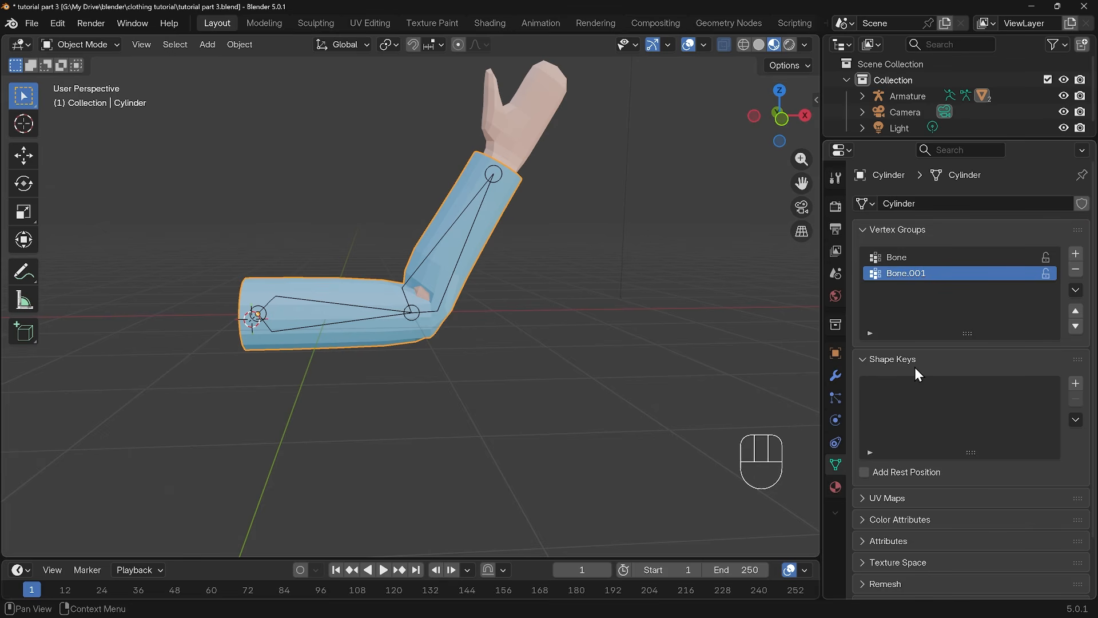
pyautogui.click(1076, 382)
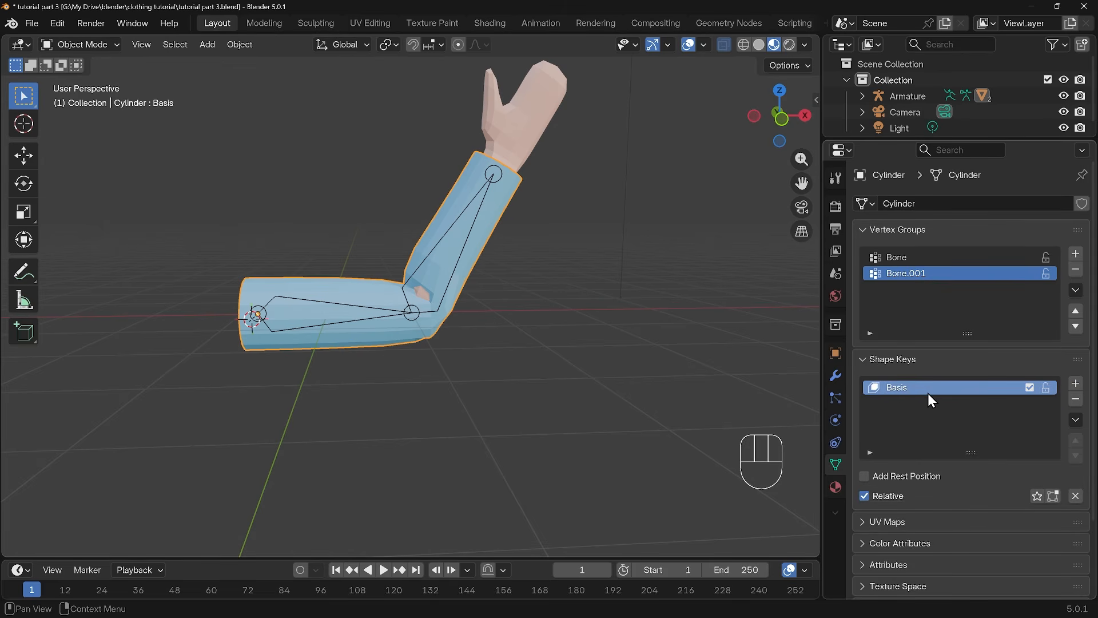
pyautogui.click(1075, 382)
# Rename the sleeve's second shape key as "tweak postition wave"
pyautogui.doubleClick(898, 407)
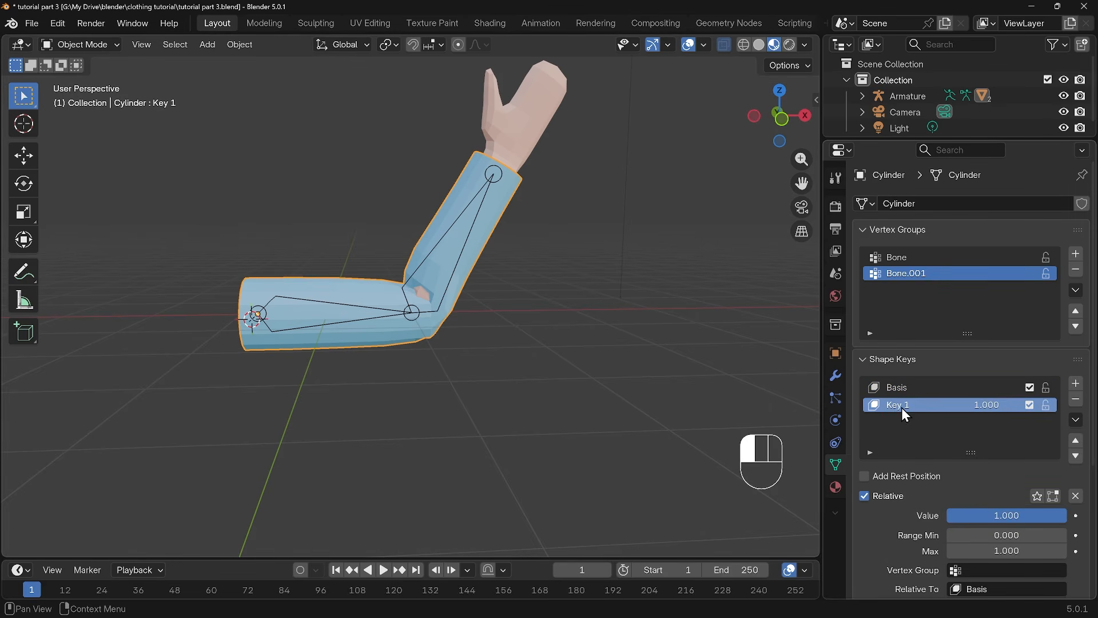
pyautogui.write('tweak ')
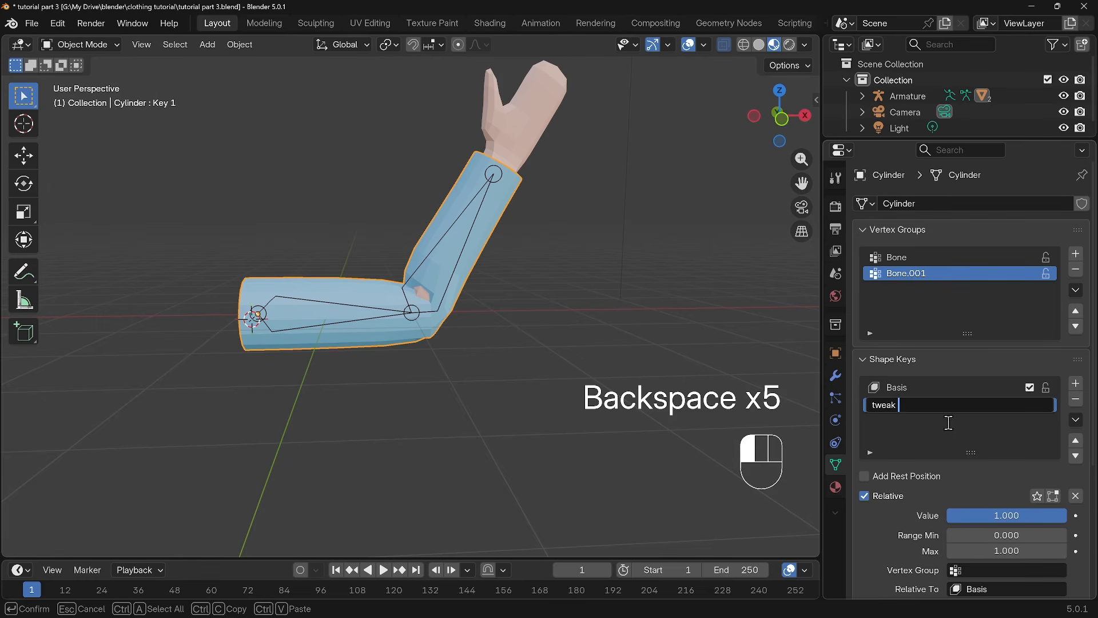
pyautogui.write('postition wave')
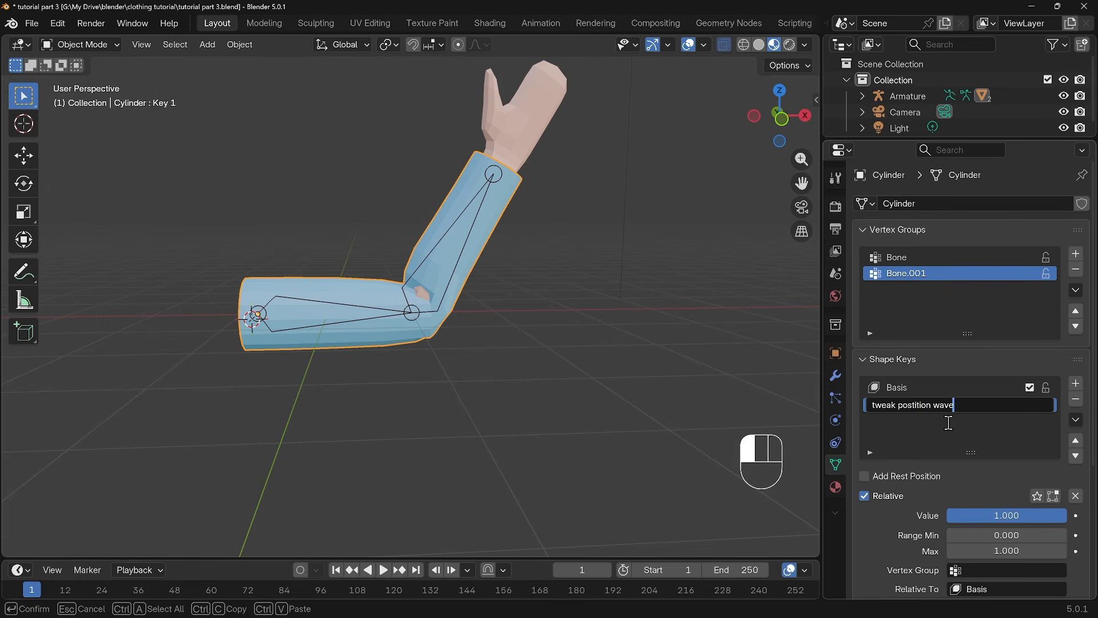
pyautogui.click(987, 423)
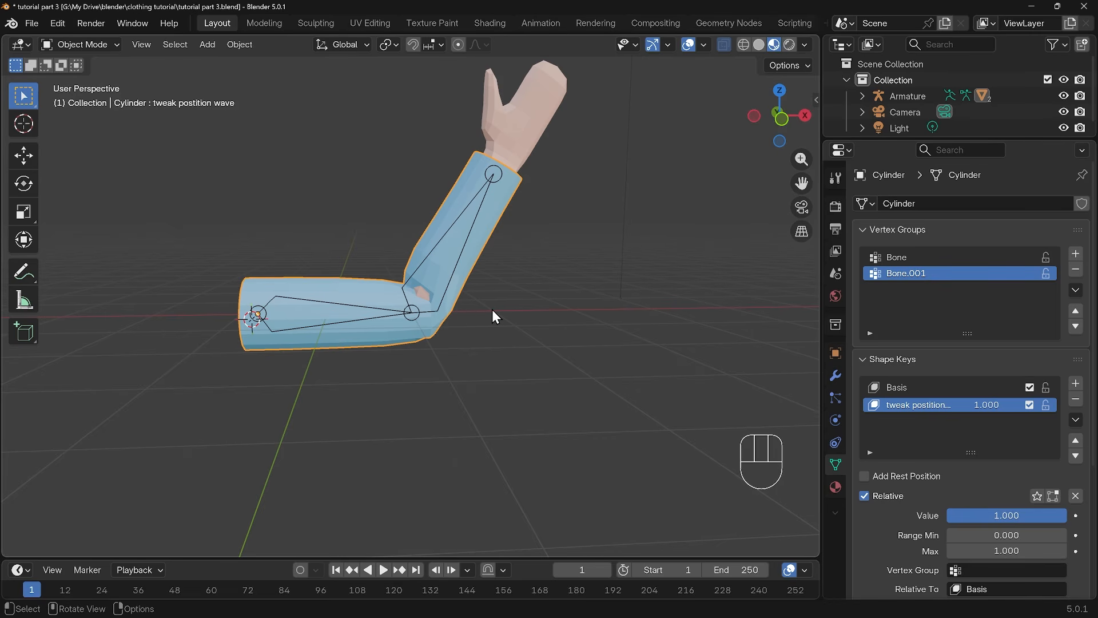
# Switch the sleeve to Sculpt Mode and set up the Grab brush with a size of 348 px
pyautogui.hotkey('ctrl', 'Tab')
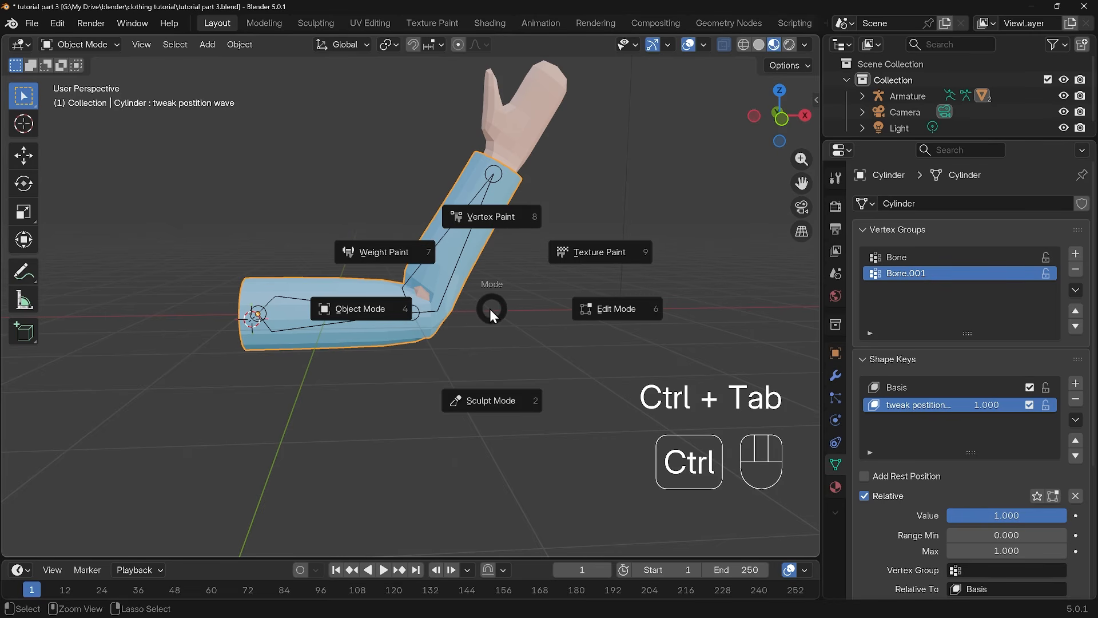
pyautogui.click(485, 395)
pyautogui.press('g')
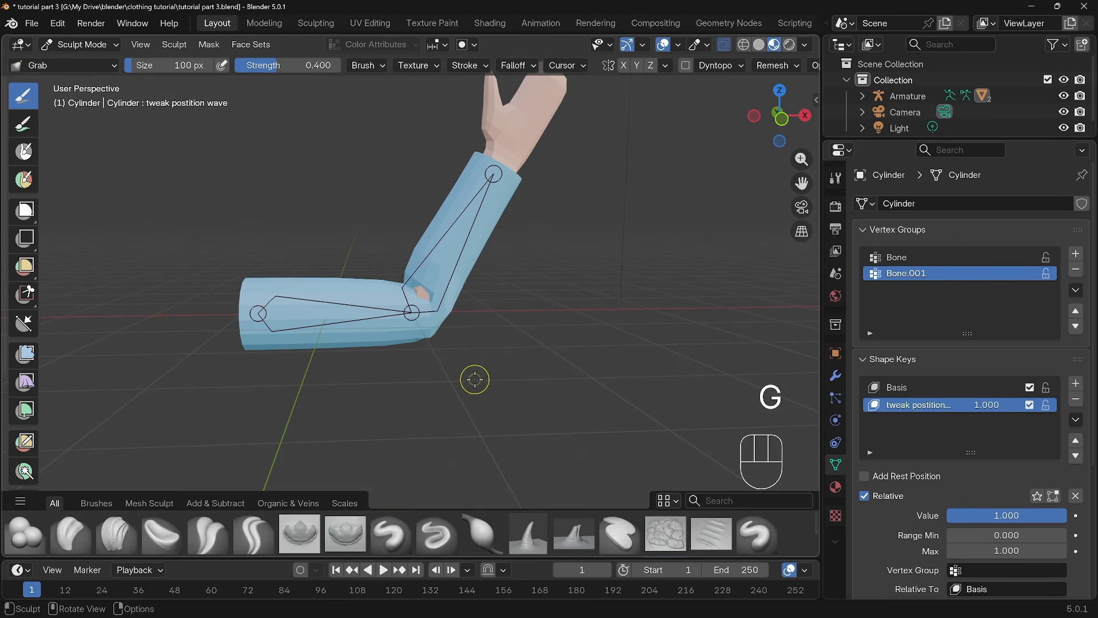
pyautogui.moveTo(467, 435); pyautogui.dragTo(470, 363)
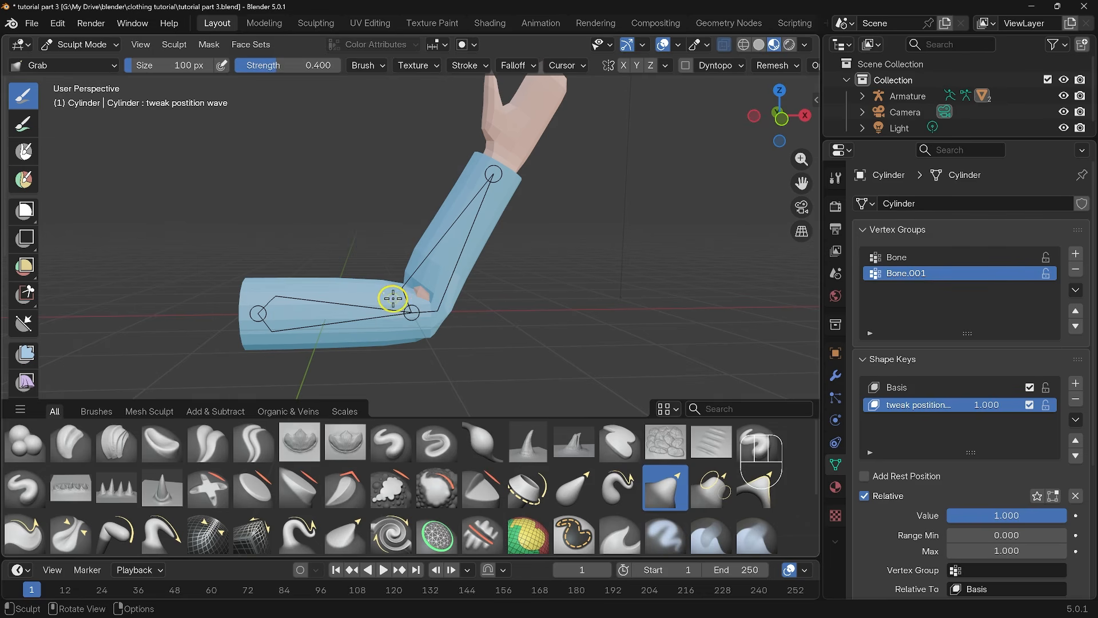
pyautogui.press('f')
pyautogui.click(436, 314)
# Sculpt the sleeve's elbow with the Grab brush to cover the exposed arm, and smooth the reshaped surface
pyautogui.scroll(3, 425, 311)
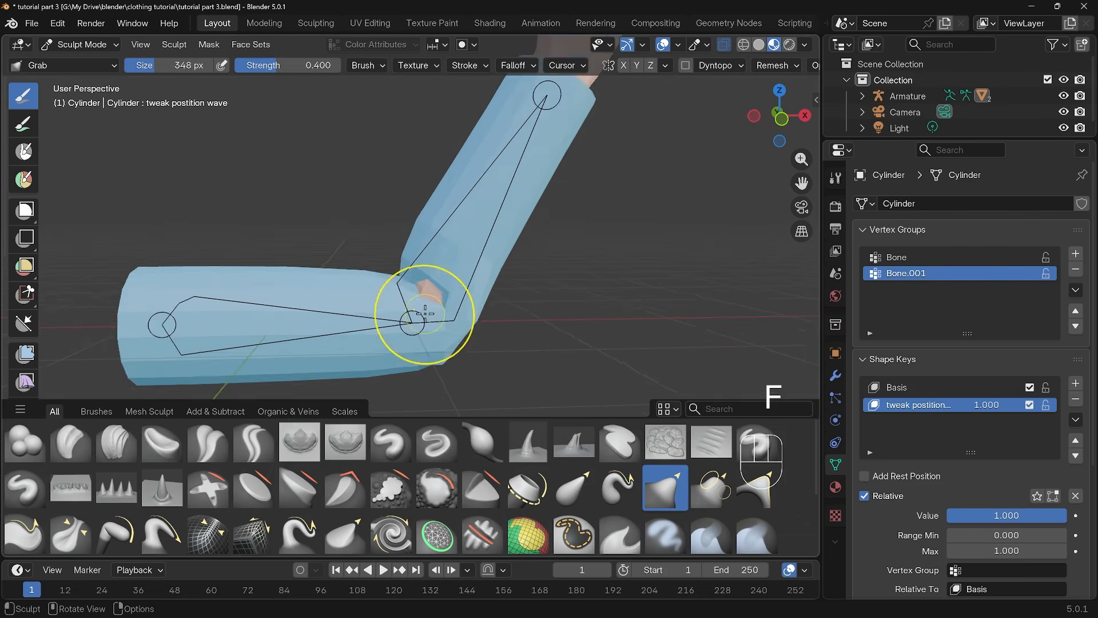
pyautogui.scroll(2, 446, 309)
pyautogui.moveTo(466, 307)
pyautogui.mouseDown(button='middle')
pyautogui.moveTo(473, 294)
pyautogui.moveTo(378, 297)
pyautogui.moveTo(295, 279)
pyautogui.moveTo(519, 268)
pyautogui.moveTo(540, 231)
pyautogui.mouseUp(button='middle')
pyautogui.scroll(1, 519, 268)
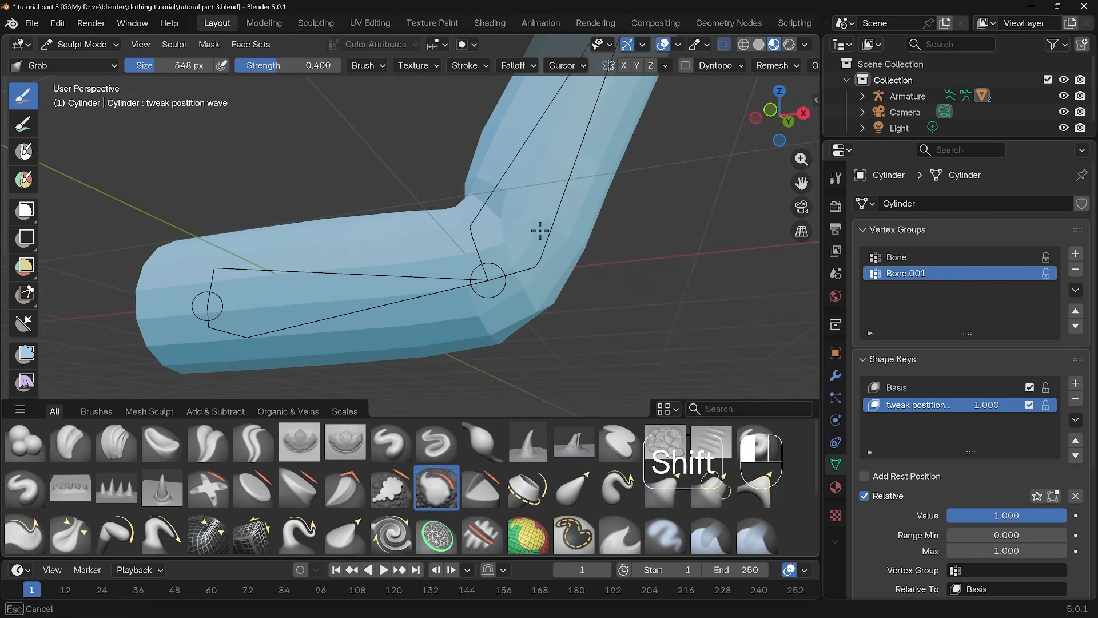
pyautogui.moveTo(478, 269)
pyautogui.mouseDown(button='middle')
pyautogui.moveTo(534, 320)
pyautogui.moveTo(510, 322)
pyautogui.moveTo(540, 304)
pyautogui.mouseUp(button='middle')
pyautogui.scroll(-2, 519, 289)
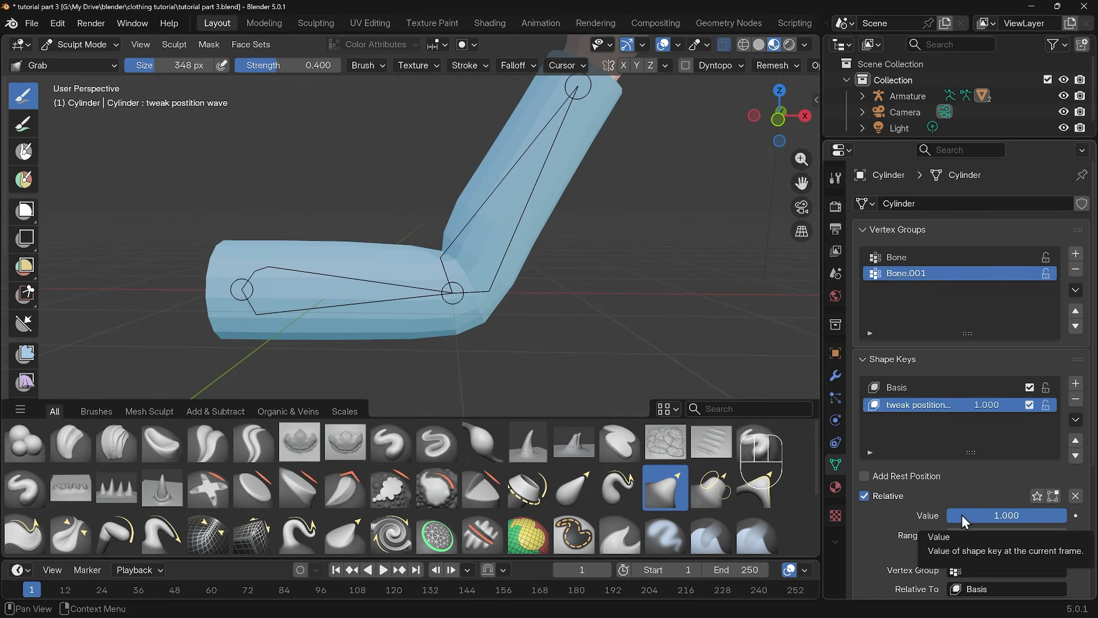
# Vary the shape key's value to preview the elbow correction, ending at 1.000
pyautogui.moveTo(1055, 513)
pyautogui.mouseDown()
pyautogui.moveTo(938, 514)
pyautogui.moveTo(1064, 515)
pyautogui.mouseUp()
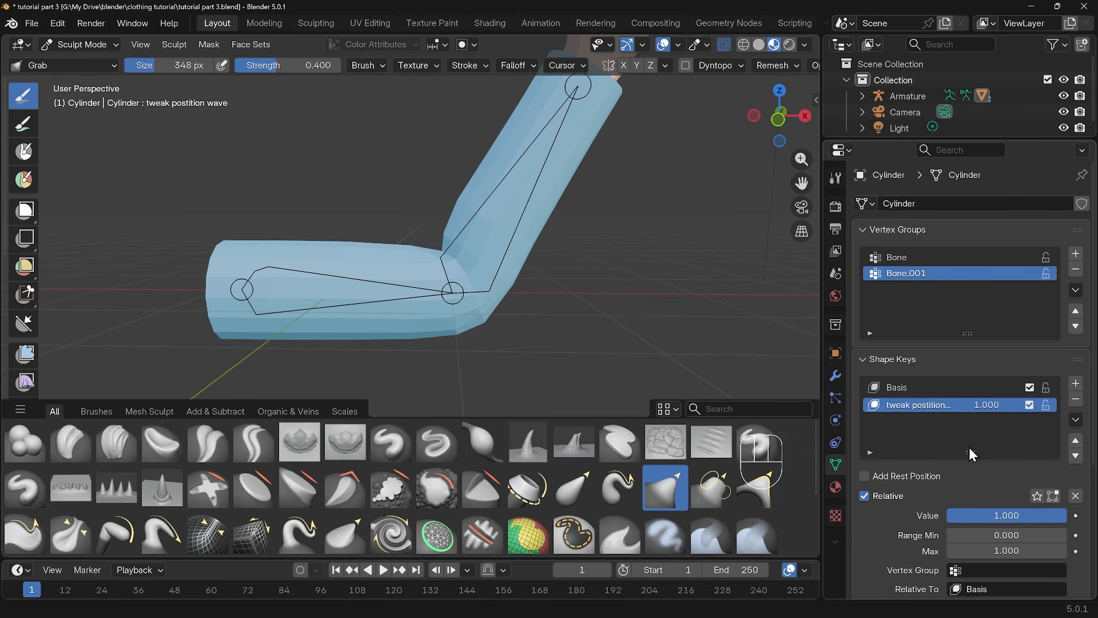
pyautogui.scroll(-3, 589, 252)
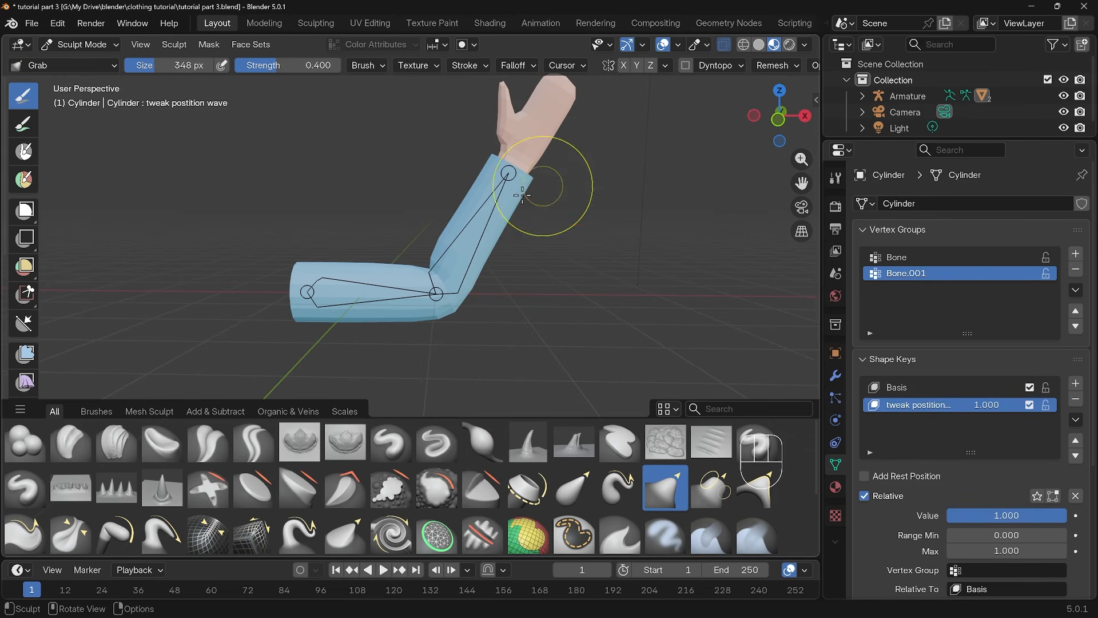